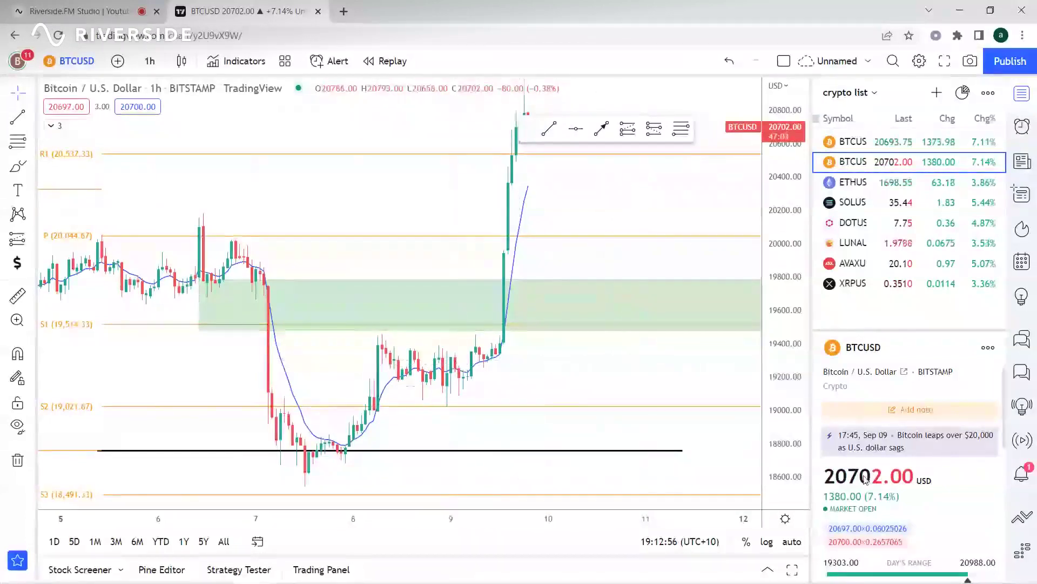
# Step: Examine the recent hourly BTCUSD price action around the green zone, the black support line and the latest high
pyautogui.scroll(4, 625, 392)
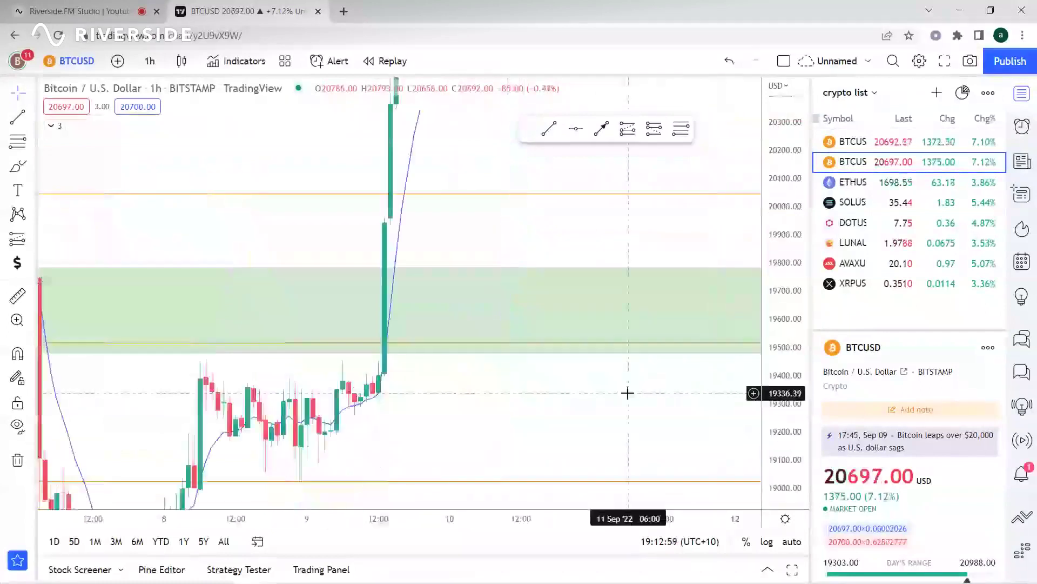
pyautogui.moveTo(665, 272); pyautogui.dragTo(621, 339)
pyautogui.scroll(-2, 405, 294)
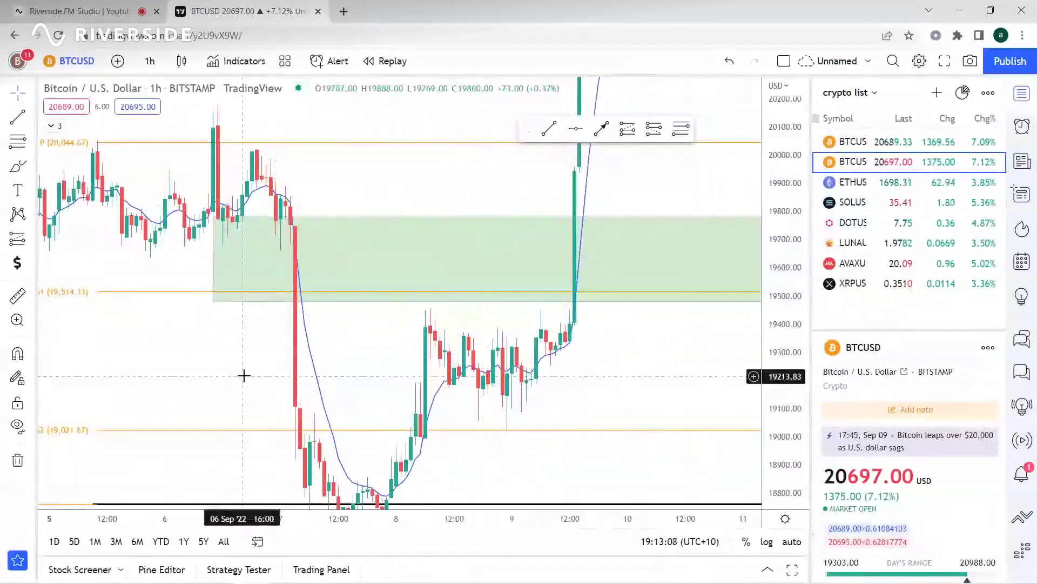
pyautogui.moveTo(243, 375); pyautogui.dragTo(294, 202)
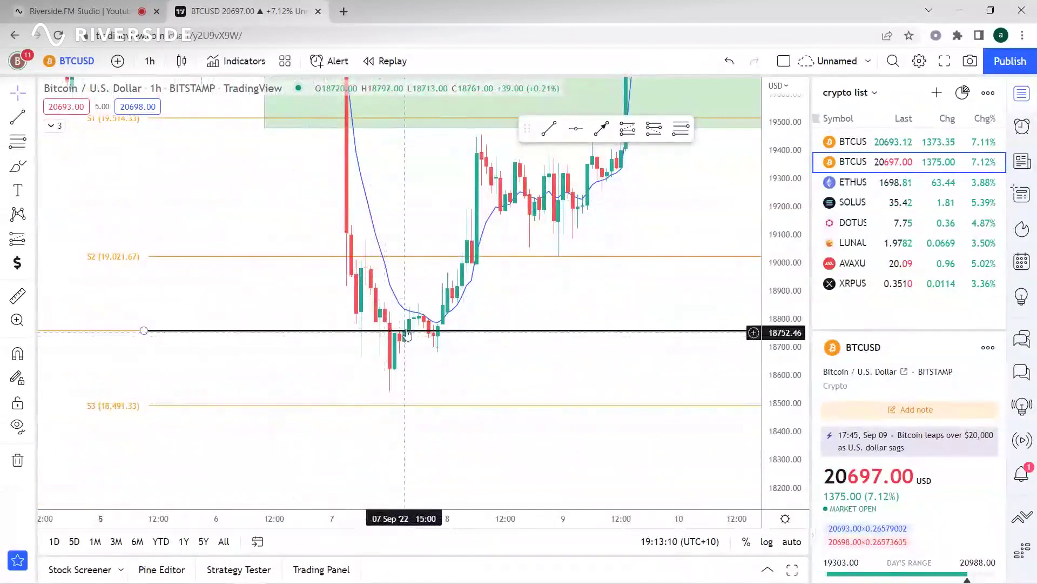
pyautogui.moveTo(424, 222); pyautogui.dragTo(302, 459)
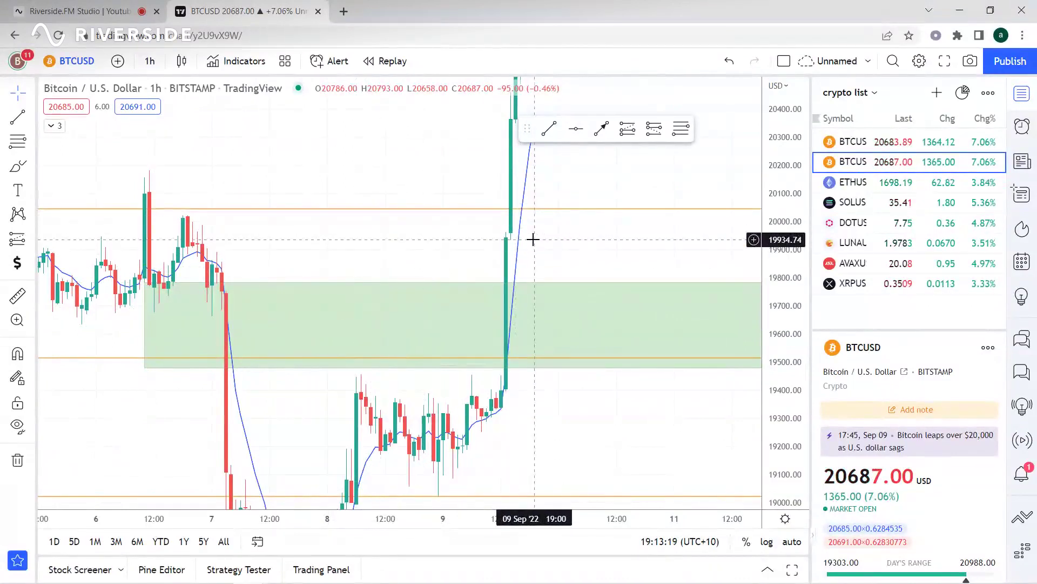
pyautogui.moveTo(533, 239); pyautogui.dragTo(472, 411)
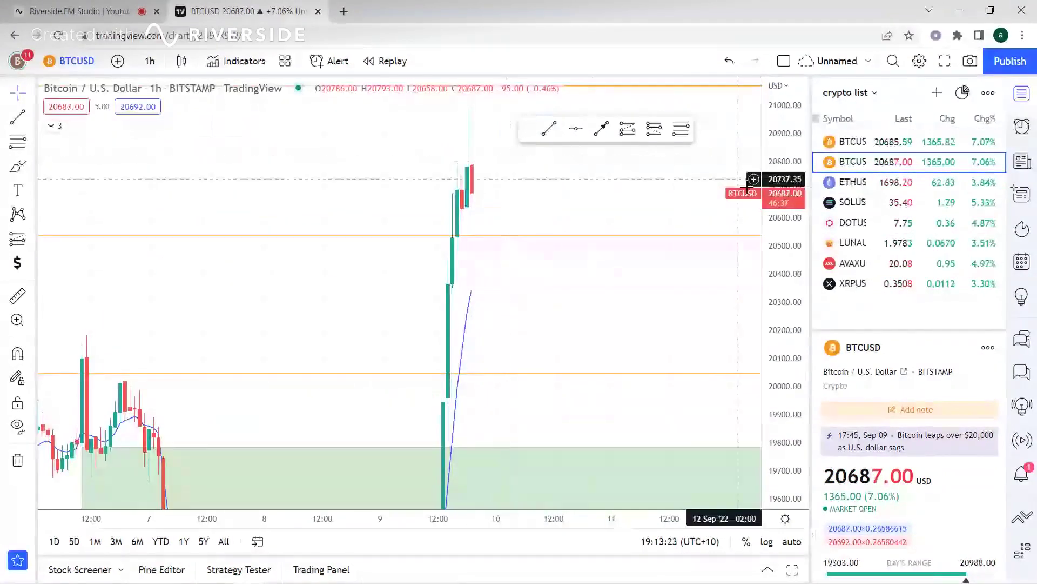
pyautogui.scroll(-5, 748, 187)
# Step: View BTCUSD on the 1 month and 1 week intervals and examine the most recent weekly candles
pyautogui.click(150, 61)
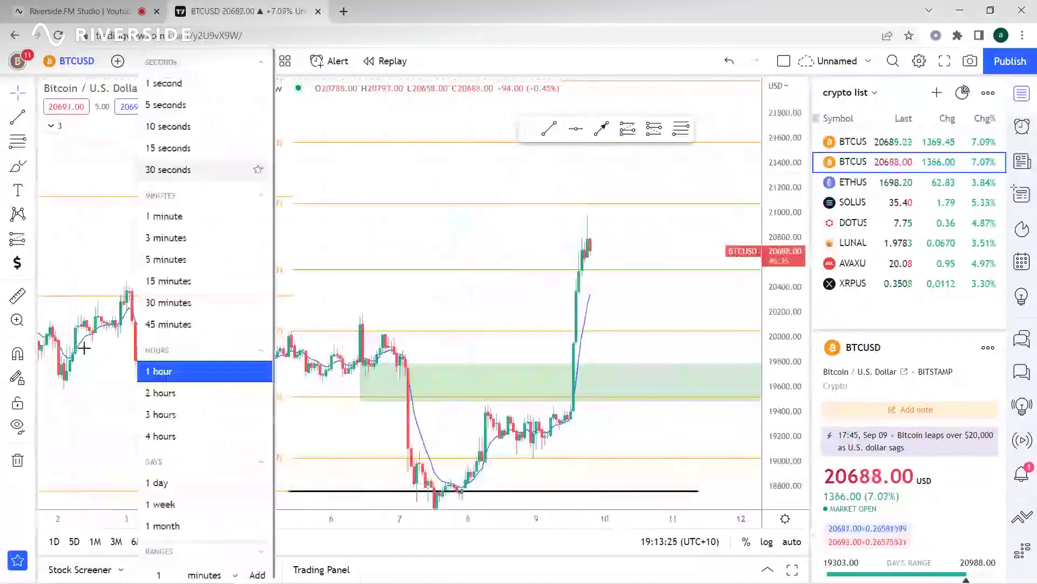
pyautogui.click(204, 525)
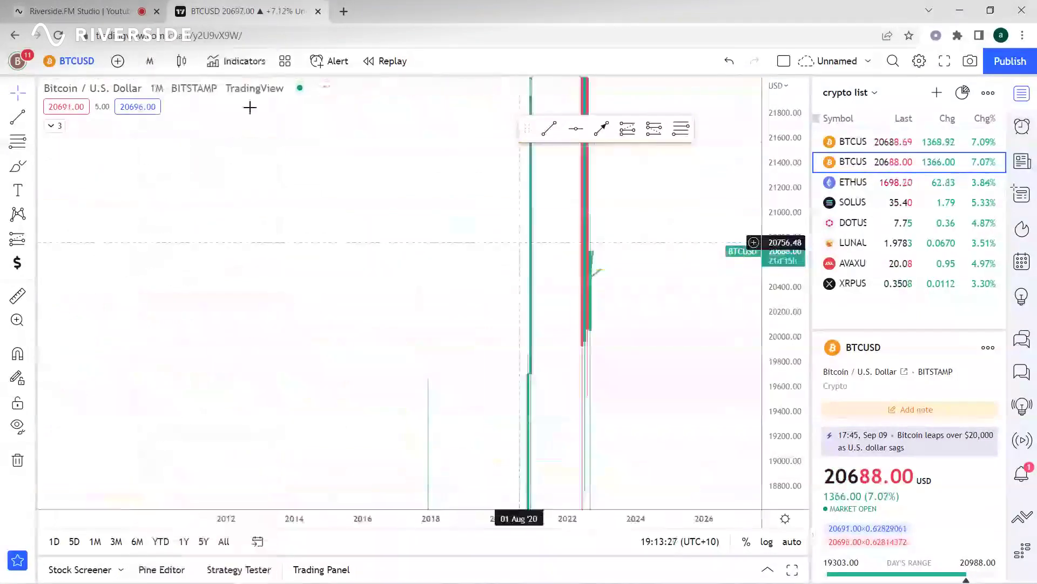
pyautogui.click(150, 61)
pyautogui.click(173, 504)
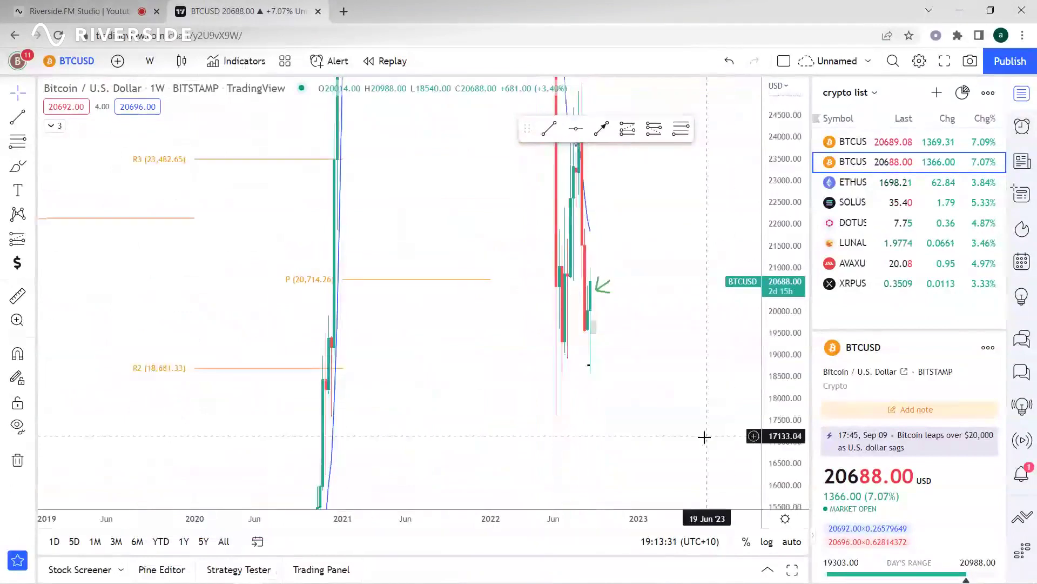
pyautogui.scroll(1, 638, 286)
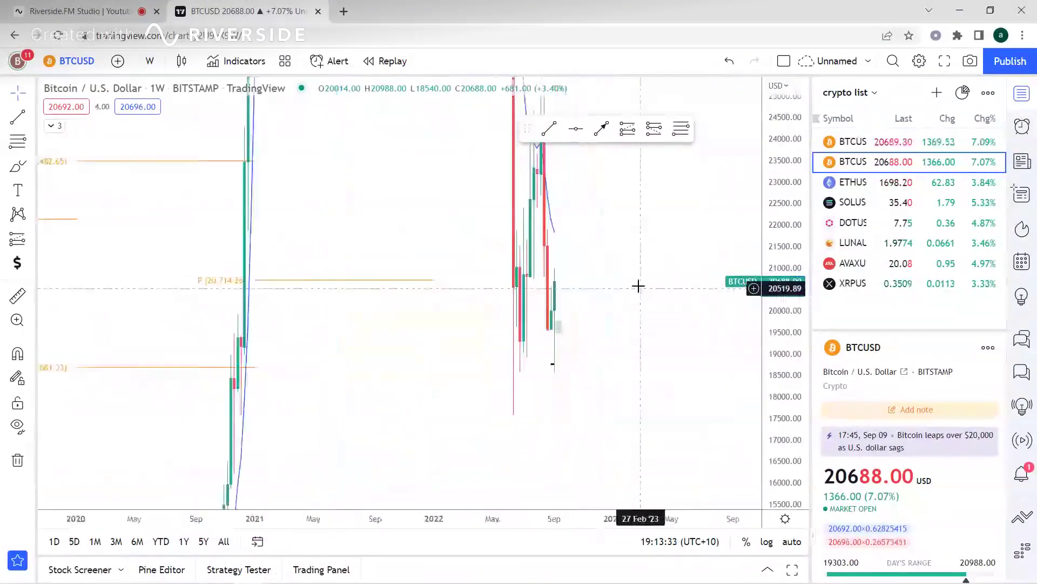
pyautogui.scroll(3, 605, 275)
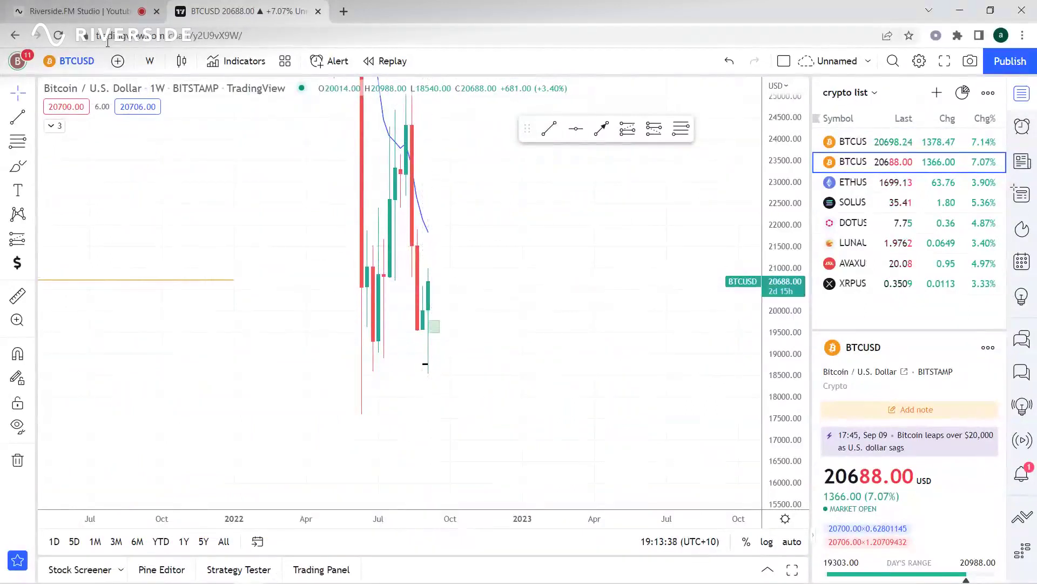
# Step: Switch the chart to the 1 day interval and rescale its price axis
pyautogui.click(150, 60)
pyautogui.click(186, 482)
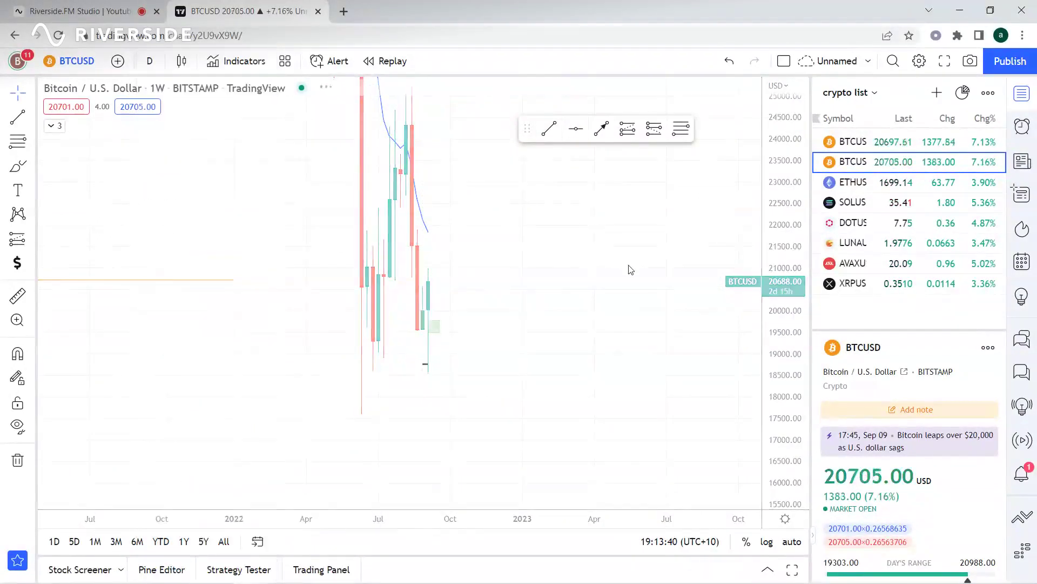
pyautogui.moveTo(777, 459); pyautogui.dragTo(777, 371)
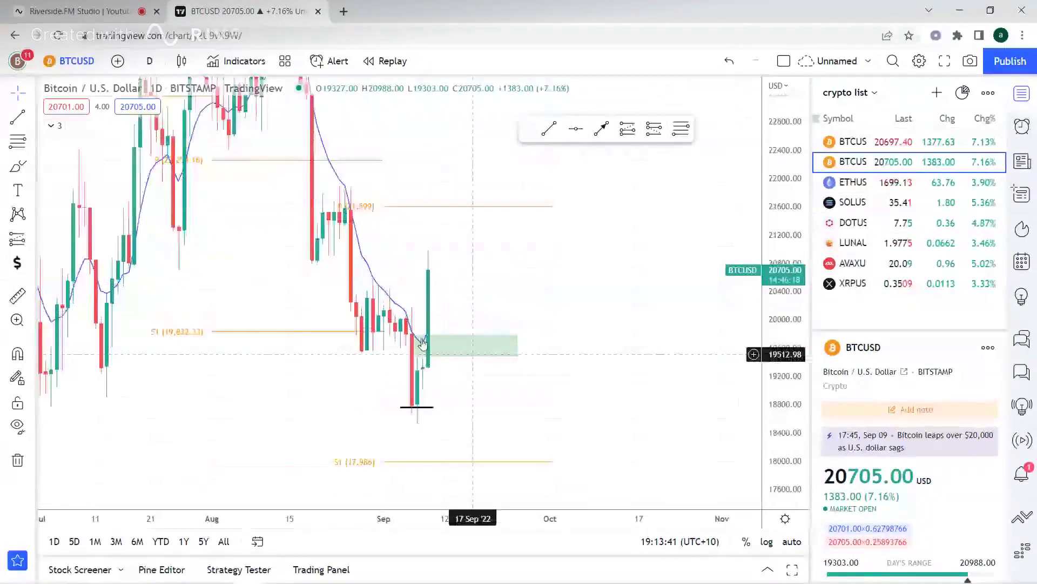
# Step: Move the green zone above the latest daily candle and resize it to span about 21,552 down to 21,000, starting 26 Aug '22
pyautogui.click(423, 343)
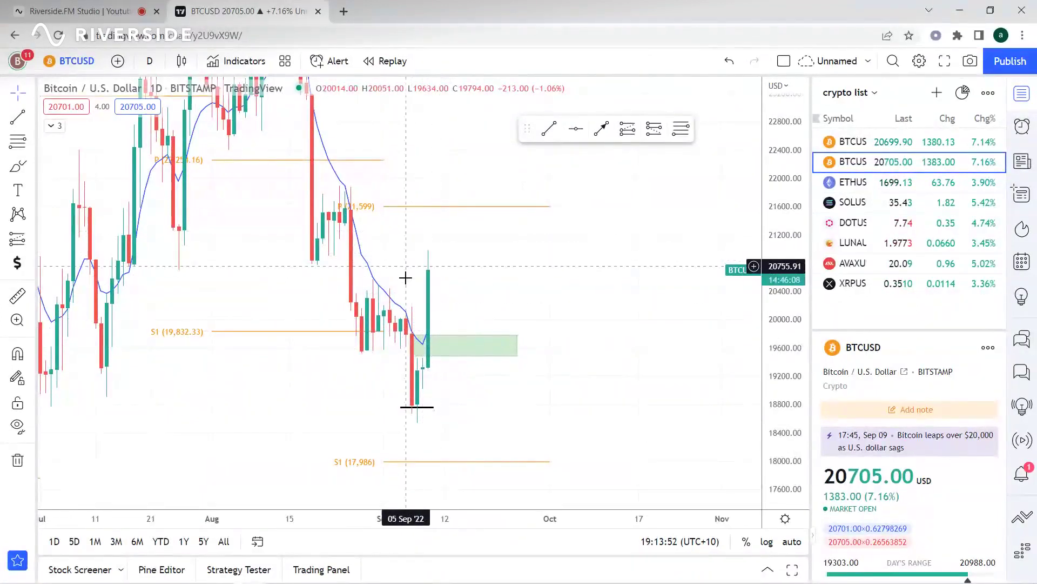
pyautogui.moveTo(454, 351)
pyautogui.mouseDown()
pyautogui.moveTo(409, 222)
pyautogui.moveTo(389, 226)
pyautogui.mouseUp()
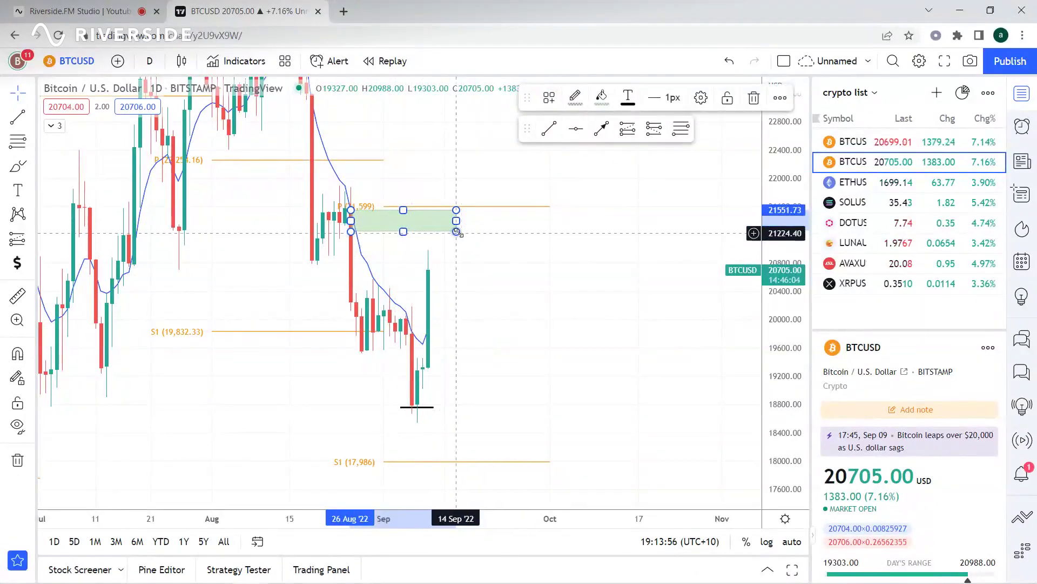
pyautogui.moveTo(457, 231); pyautogui.dragTo(483, 248)
pyautogui.click(452, 341)
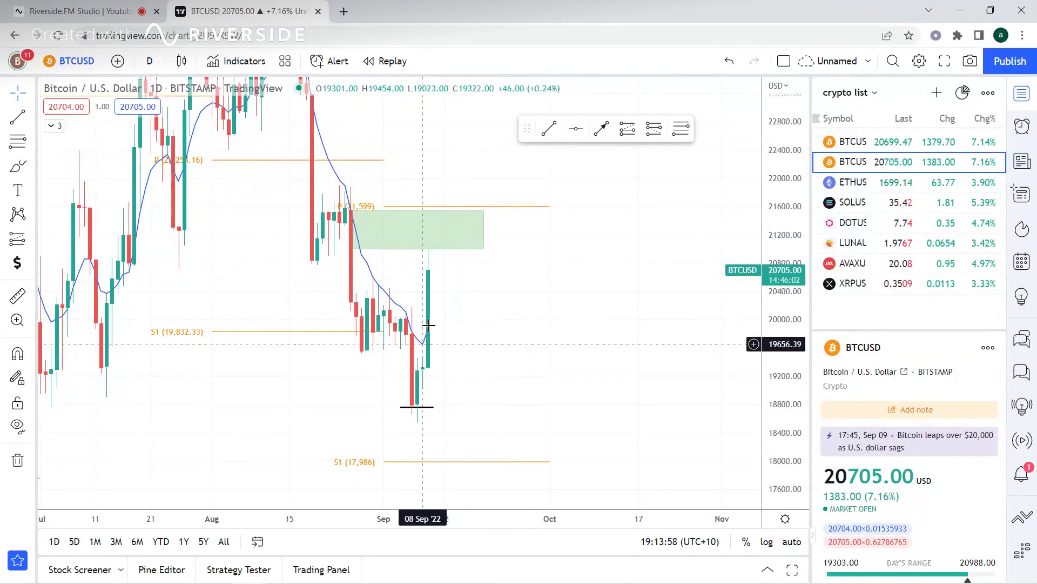
# Step: Draw a second rectangle zone from about 23,165 down to 21,941, spanning 19 Aug to 25 Sep '22
pyautogui.moveTo(546, 218); pyautogui.dragTo(578, 356)
pyautogui.click(33, 162)
pyautogui.click(70, 220)
pyautogui.moveTo(343, 234)
pyautogui.mouseDown()
pyautogui.moveTo(371, 290)
pyautogui.moveTo(371, 320)
pyautogui.mouseUp()
pyautogui.moveTo(370, 277); pyautogui.dragTo(548, 277)
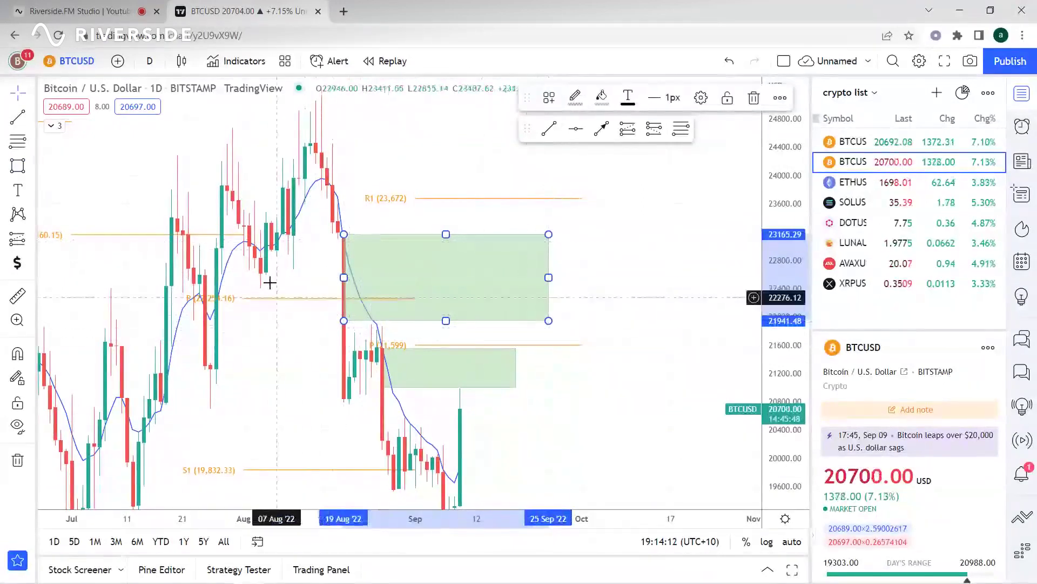
# Step: Switch the chart to the 4 hours interval
pyautogui.moveTo(275, 398); pyautogui.dragTo(254, 330)
pyautogui.click(144, 61)
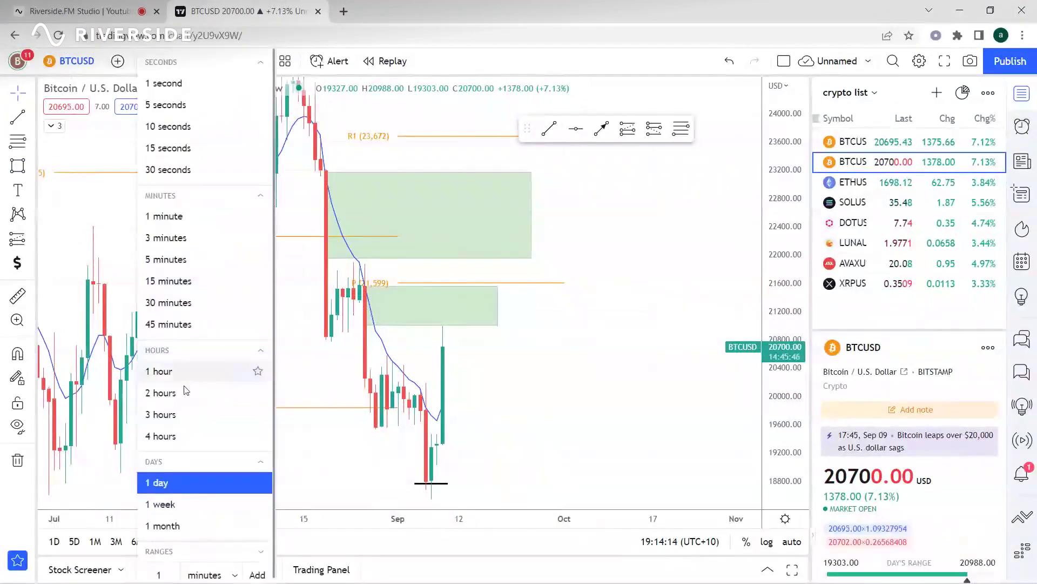
pyautogui.click(184, 435)
# Step: Examine the 4-hour price action from the August drop through both green zones to the latest candles
pyautogui.moveTo(153, 337); pyautogui.dragTo(616, 222)
pyautogui.scroll(-3, 542, 218)
pyautogui.moveTo(366, 197); pyautogui.dragTo(332, 402)
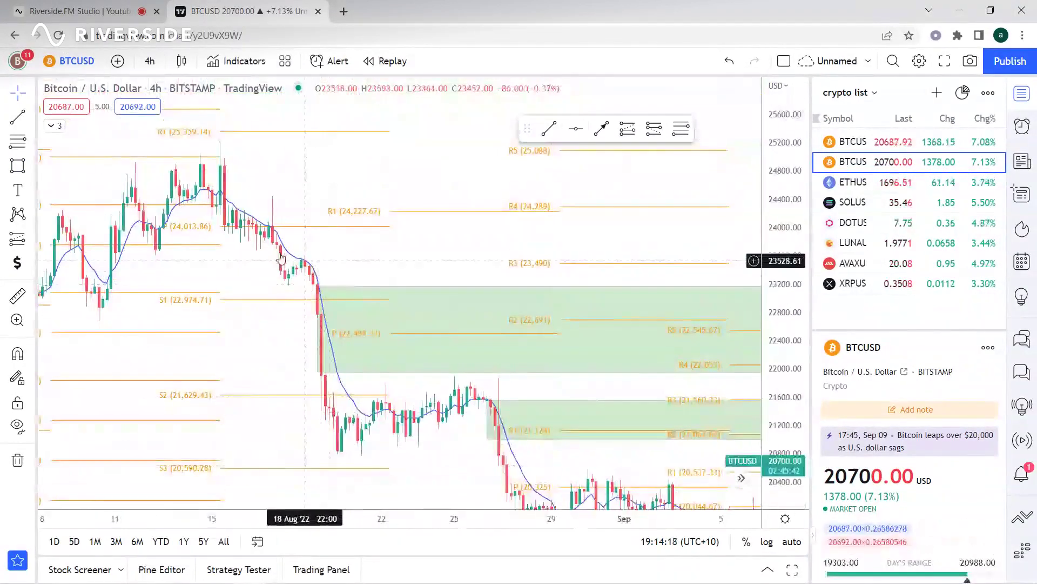
pyautogui.moveTo(296, 340); pyautogui.dragTo(158, 176)
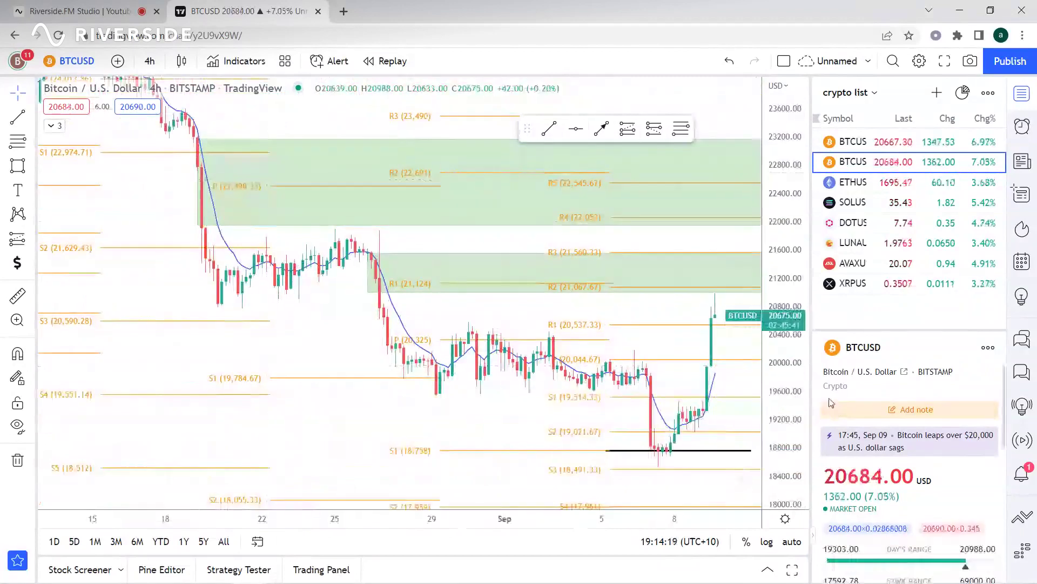
pyautogui.moveTo(786, 413); pyautogui.dragTo(776, 300)
pyautogui.moveTo(725, 279); pyautogui.dragTo(379, 265)
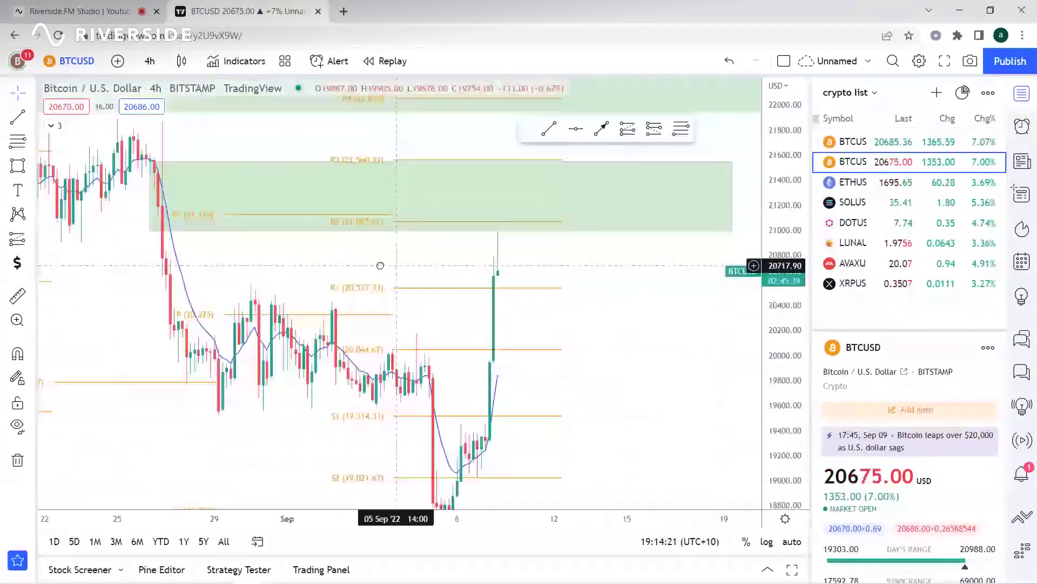
pyautogui.scroll(2, 383, 270)
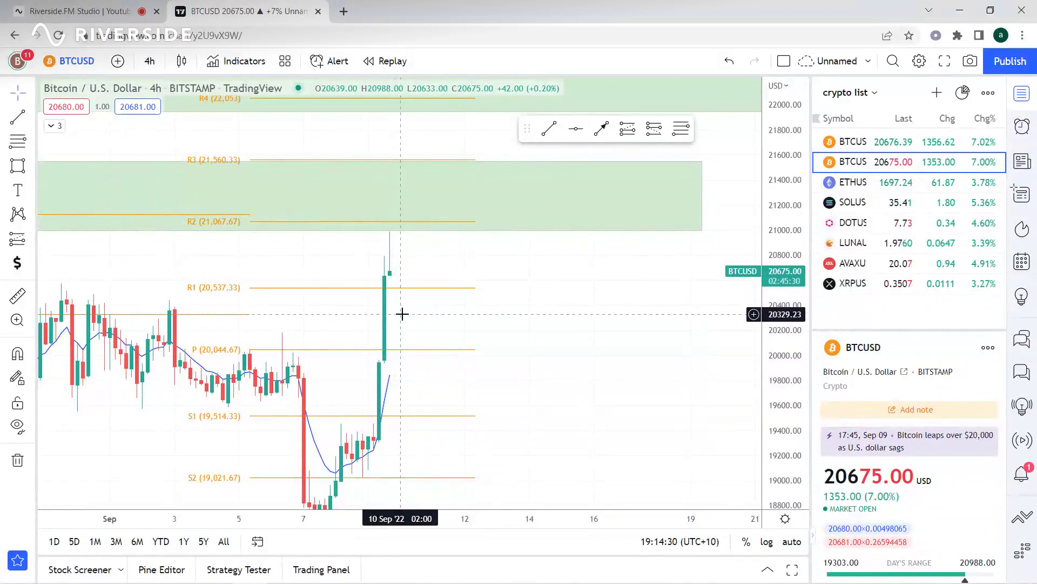
pyautogui.scroll(-2, 402, 313)
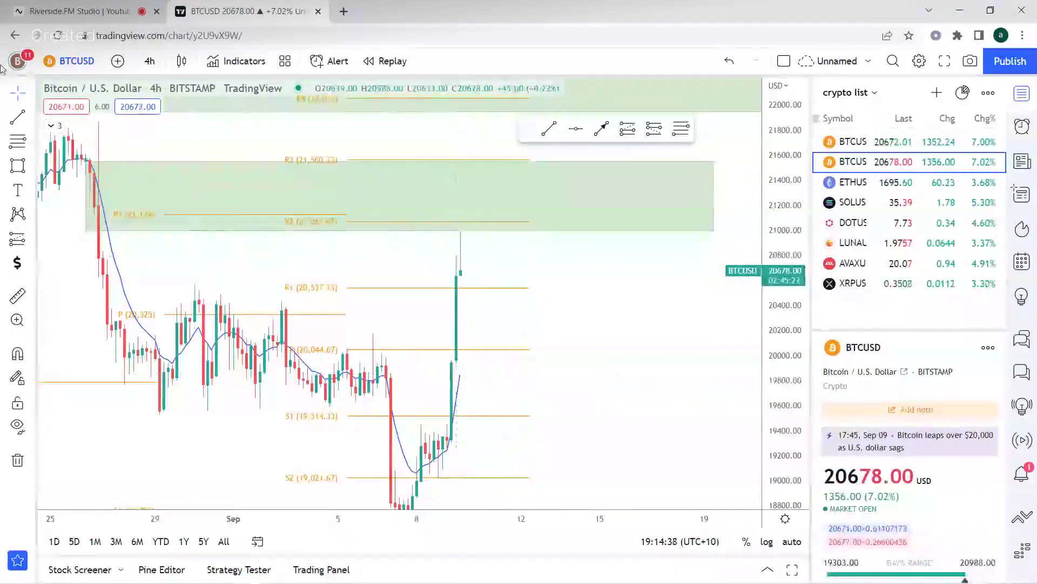
# Step: Draw a green arrow from about 20,653 on 16 Sep to the latest 4-hour candle at about 20,659
pyautogui.click(30, 117)
pyautogui.click(48, 146)
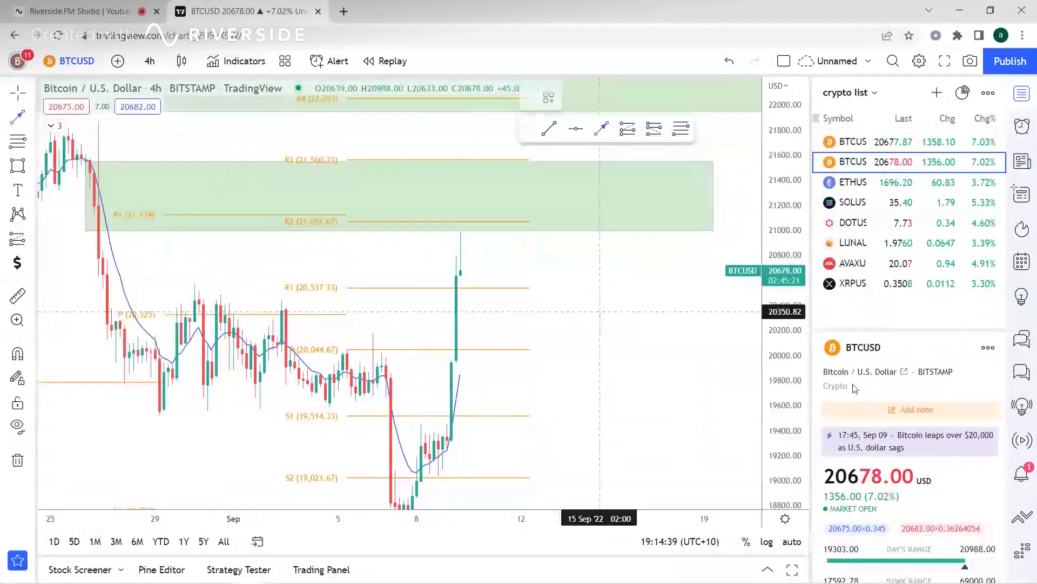
pyautogui.click(642, 274)
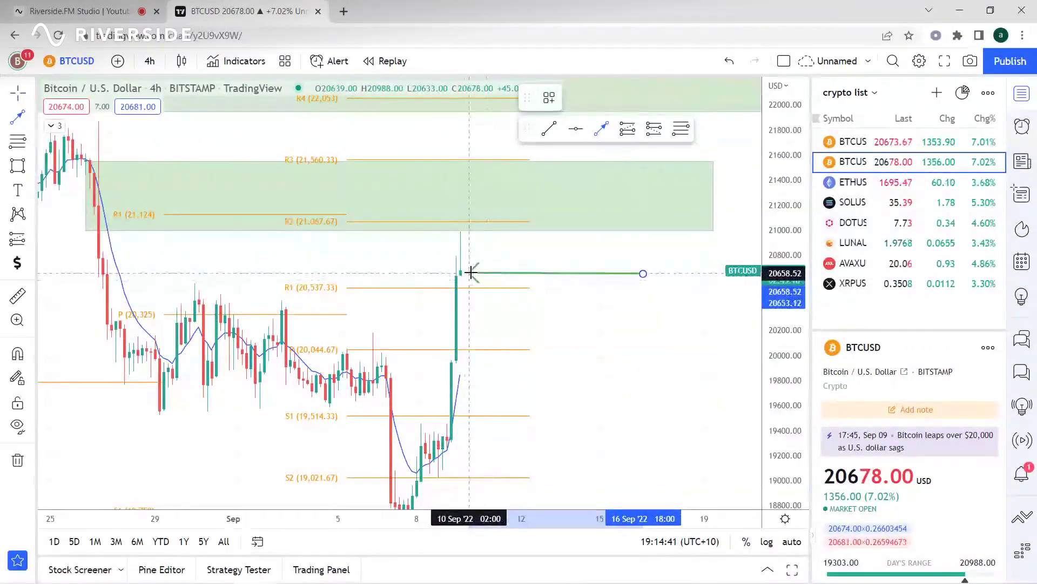
pyautogui.click(471, 273)
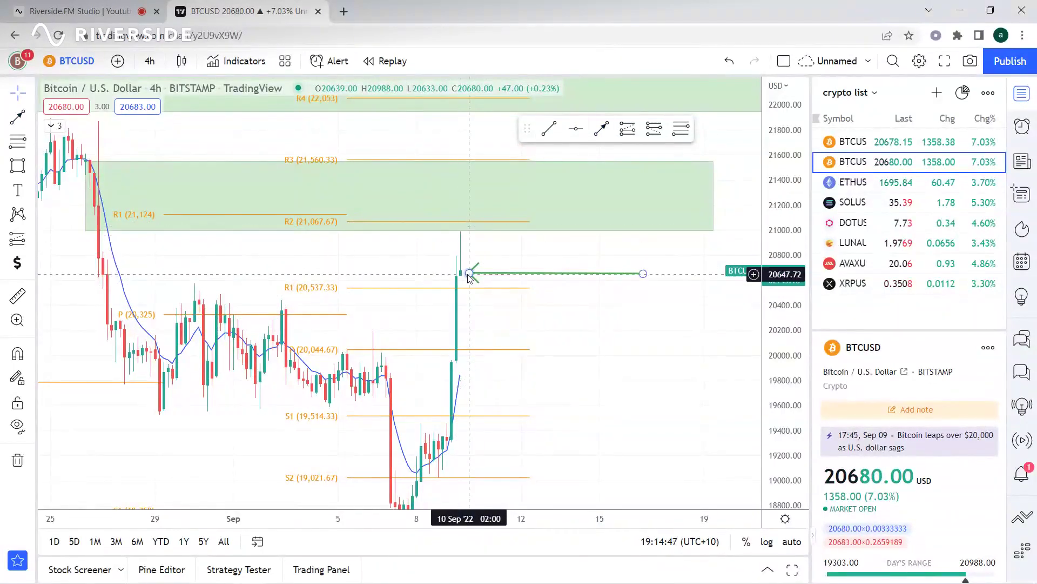
# Step: Reposition the arrowhead to about 20,356 and then about 20,783, and delete the arrow
pyautogui.moveTo(468, 276); pyautogui.dragTo(471, 274)
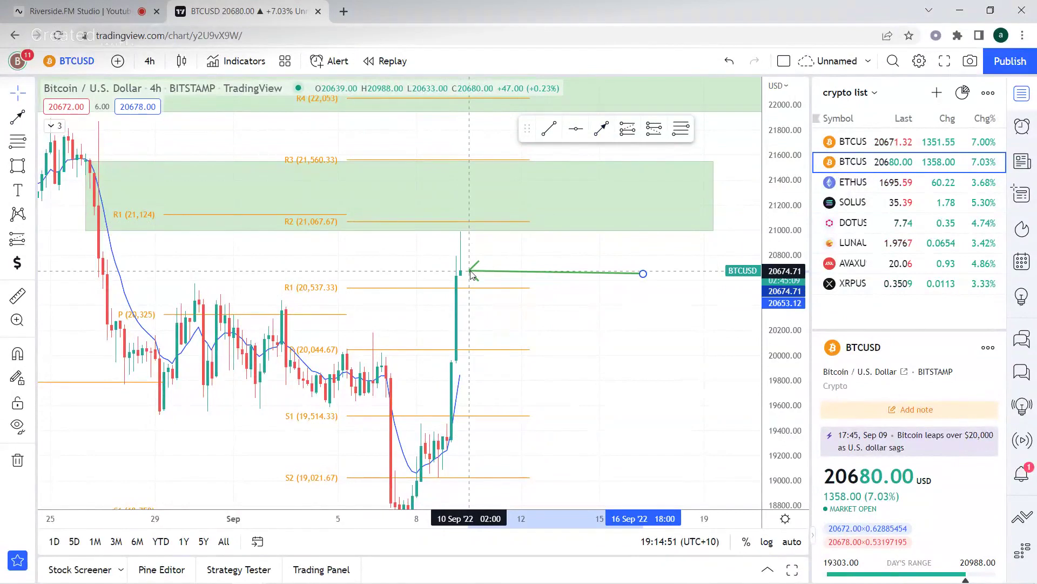
pyautogui.moveTo(471, 273); pyautogui.dragTo(468, 313)
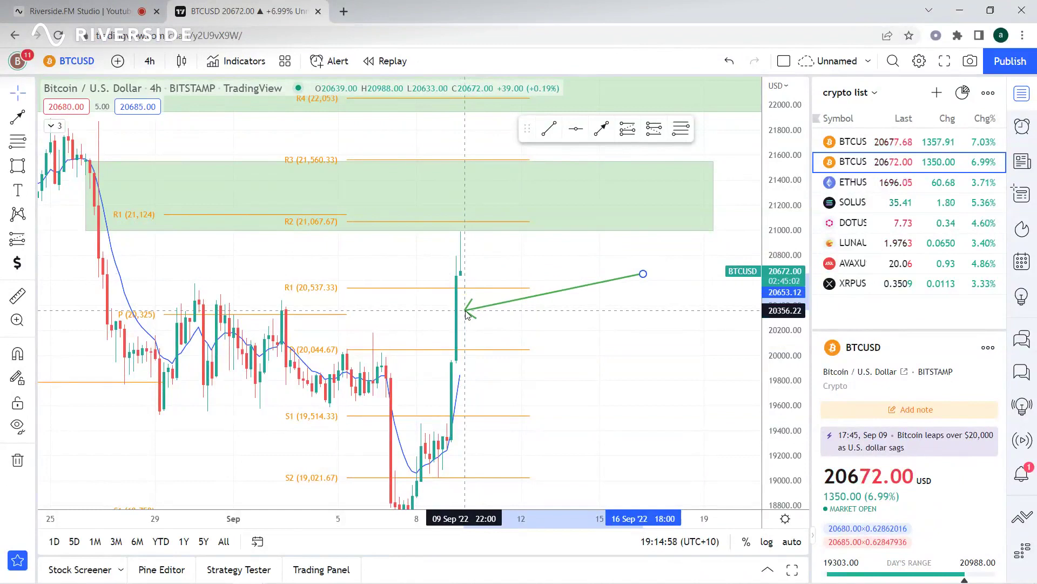
pyautogui.moveTo(467, 314)
pyautogui.mouseDown()
pyautogui.moveTo(470, 261)
pyautogui.moveTo(472, 320)
pyautogui.moveTo(474, 268)
pyautogui.moveTo(449, 320)
pyautogui.moveTo(476, 281)
pyautogui.moveTo(457, 264)
pyautogui.moveTo(496, 260)
pyautogui.mouseUp()
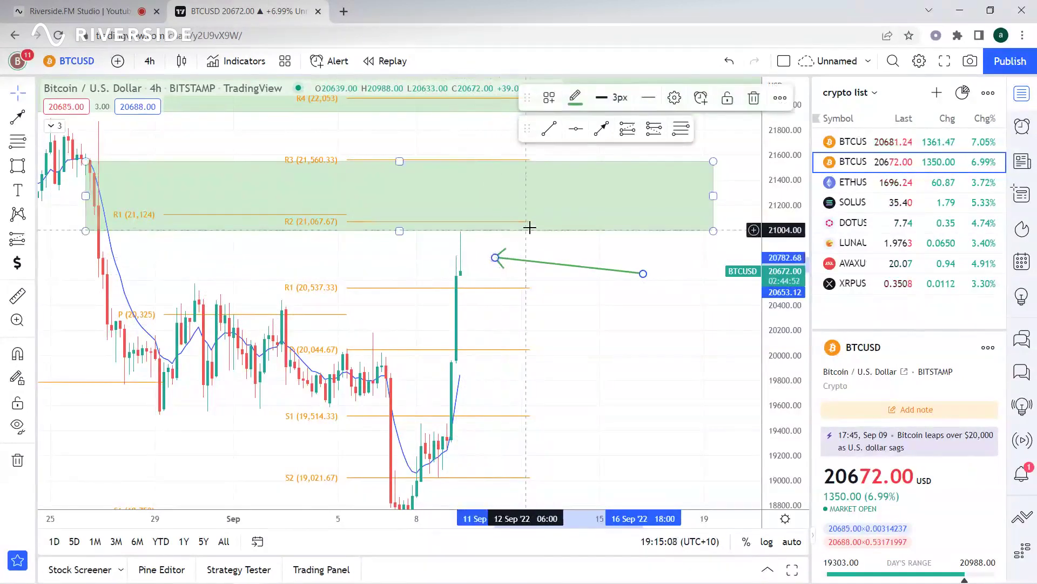
pyautogui.press('Delete')
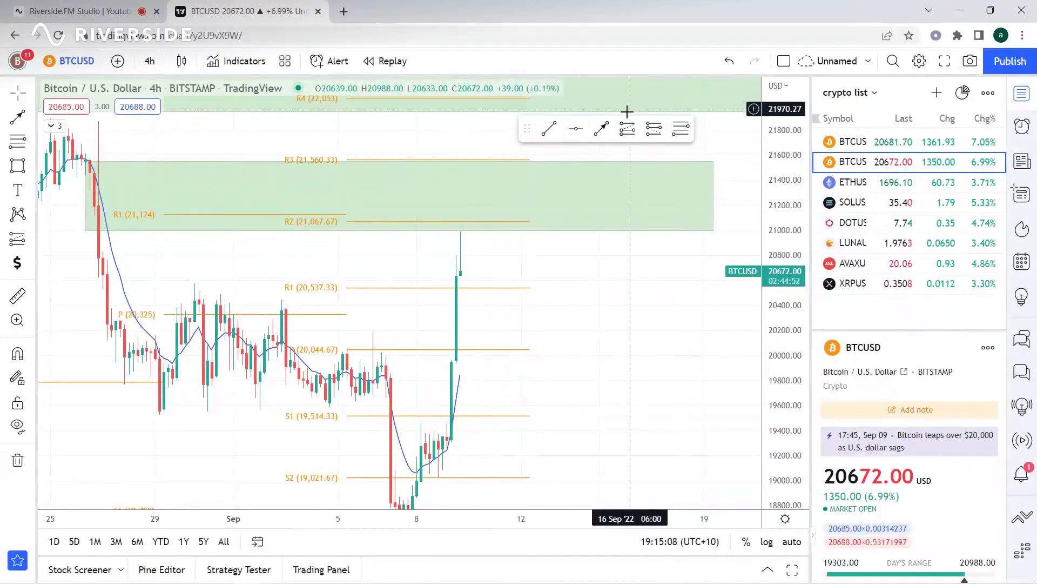
# Step: Draw a Fib Retracement across the latest rally, with level 1 at about 20,982 and level 0 at about 18,537
pyautogui.click(677, 129)
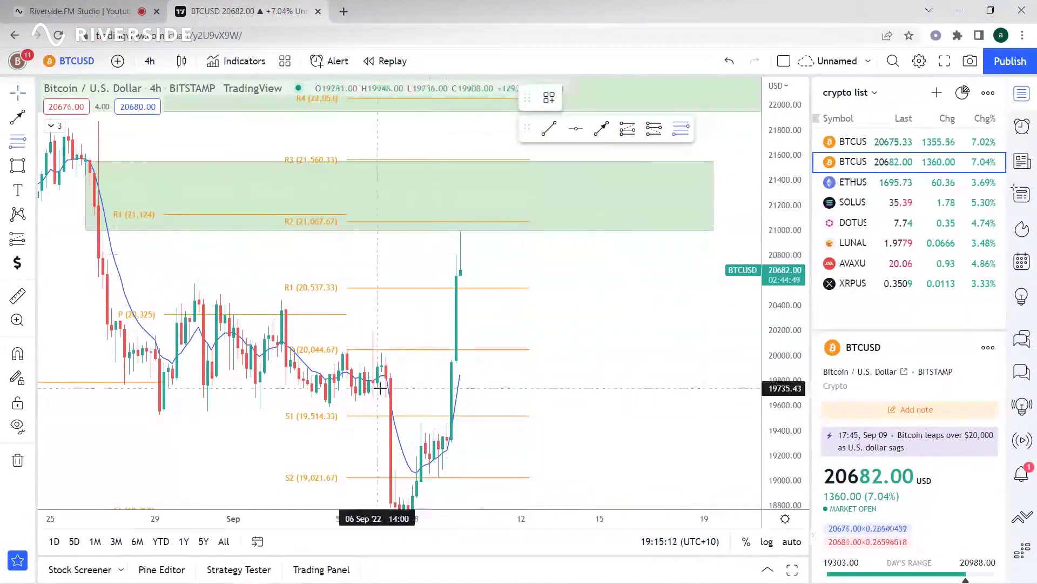
pyautogui.click(480, 232)
pyautogui.click(338, 491)
pyautogui.moveTo(676, 365); pyautogui.dragTo(673, 273)
pyautogui.moveTo(334, 357); pyautogui.dragTo(356, 403)
pyautogui.moveTo(604, 334); pyautogui.dragTo(592, 383)
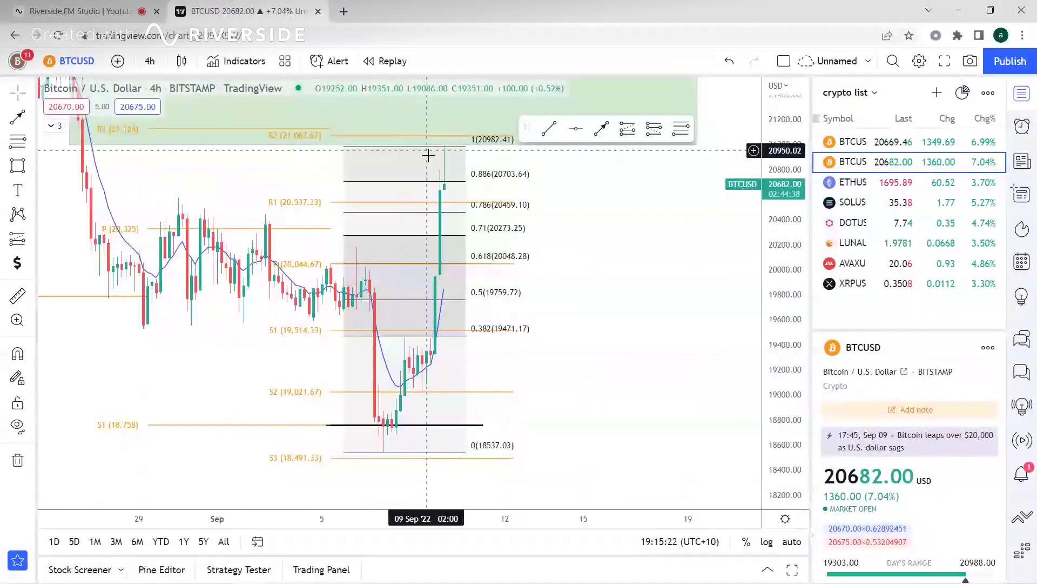
# Step: Draw a green arrow from about 19,822 on 17 Sep to about 20,444 on 12 Sep, beside the retracement levels
pyautogui.scroll(2, 552, 262)
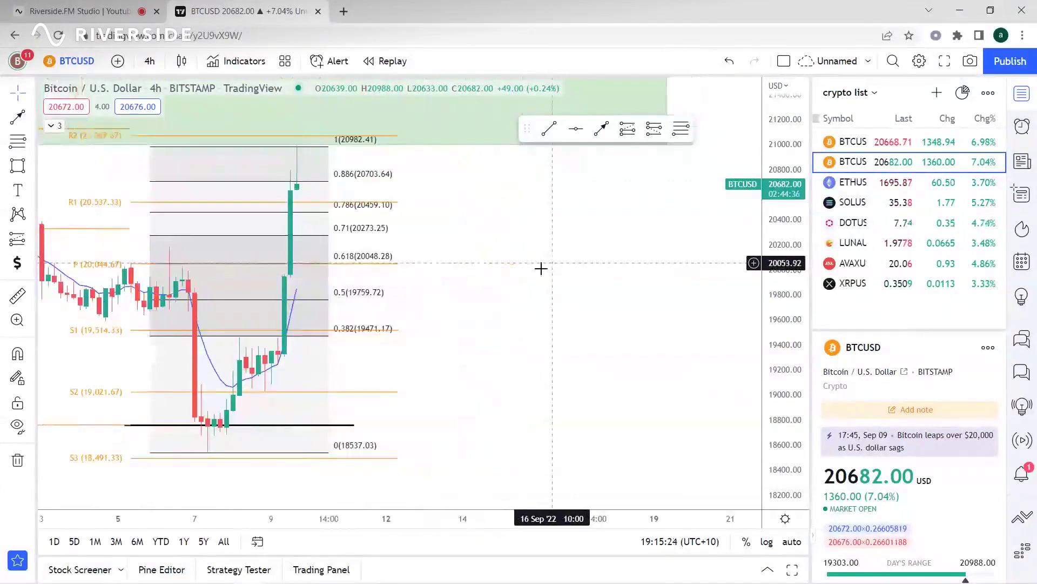
pyautogui.moveTo(488, 301); pyautogui.dragTo(569, 312)
pyautogui.moveTo(788, 378); pyautogui.dragTo(772, 302)
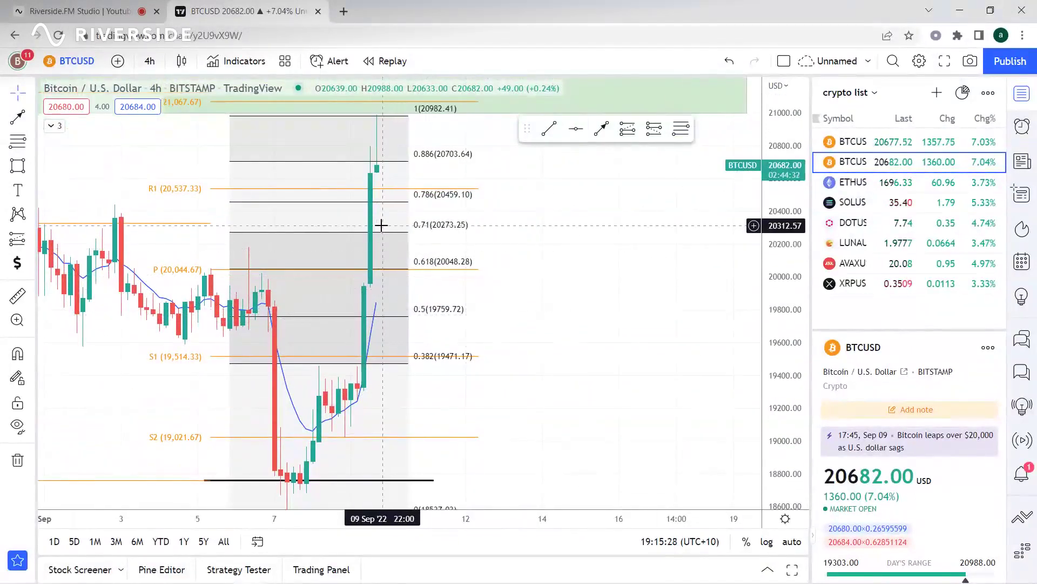
pyautogui.click(22, 121)
pyautogui.click(689, 307)
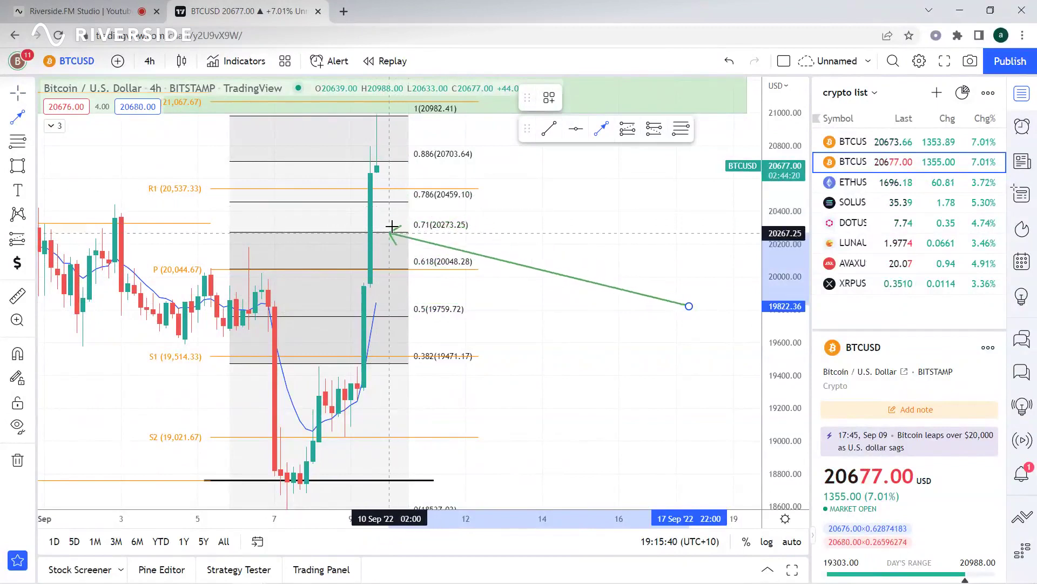
pyautogui.click(497, 204)
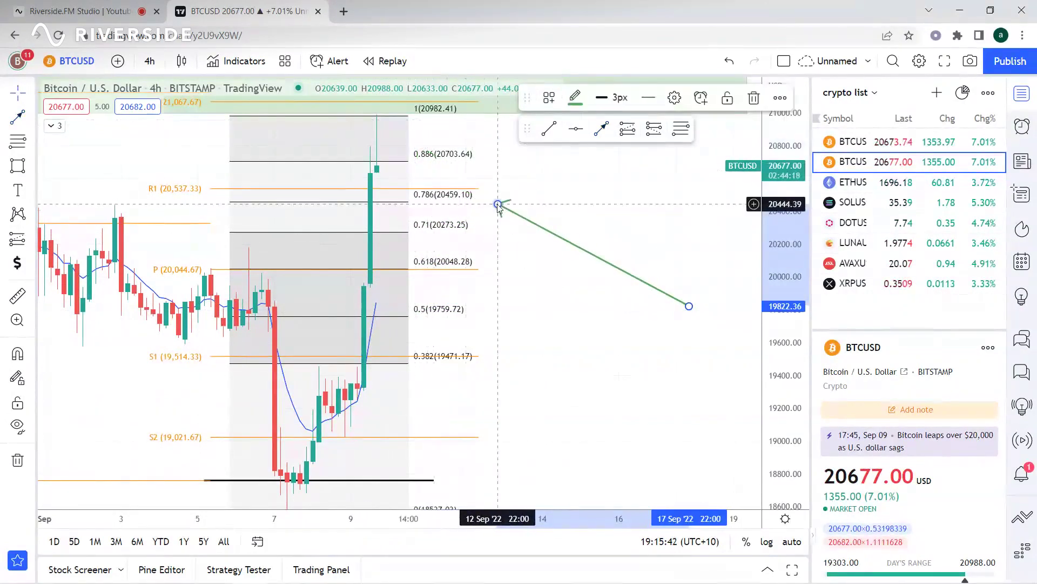
# Step: Delete the green arrow, and shift the Fib Retracement to span 6 Sep to 11 Sep with level 1 at about 20,992
pyautogui.press('Delete')
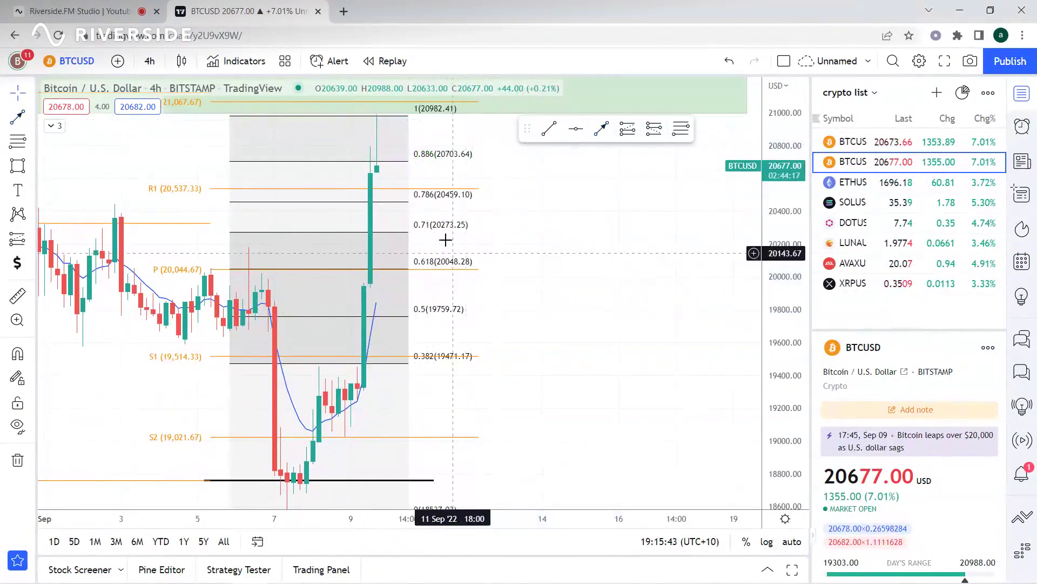
pyautogui.click(402, 233)
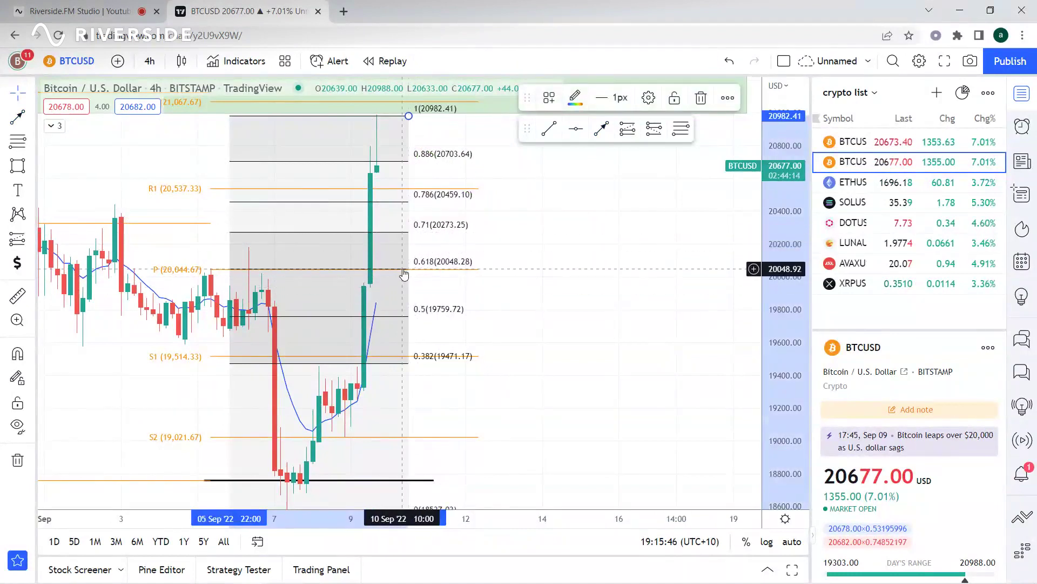
pyautogui.moveTo(397, 239)
pyautogui.mouseDown()
pyautogui.moveTo(402, 231)
pyautogui.moveTo(384, 255)
pyautogui.moveTo(424, 230)
pyautogui.moveTo(415, 233)
pyautogui.mouseUp()
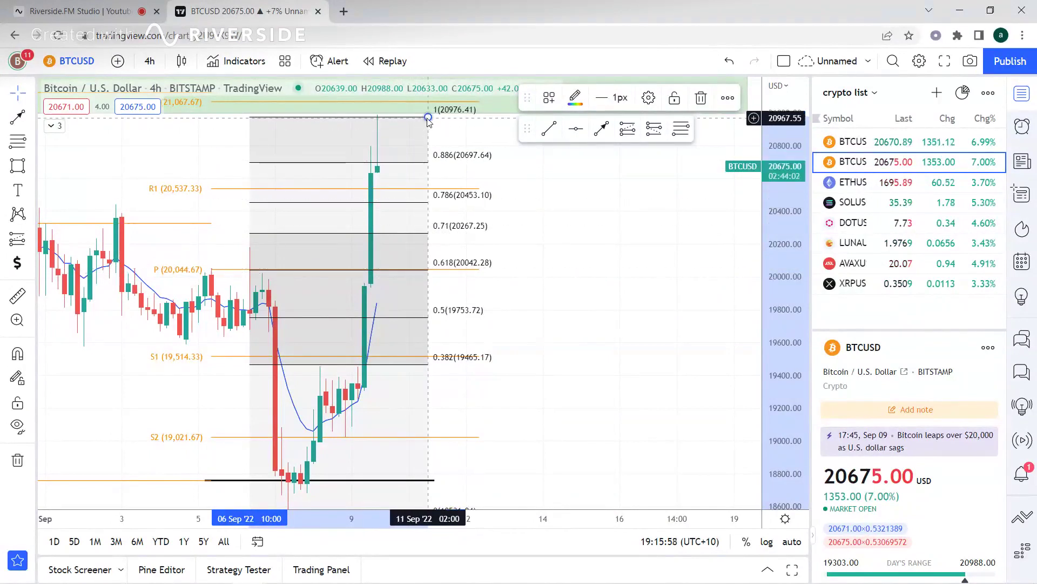
pyautogui.moveTo(428, 117); pyautogui.dragTo(428, 114)
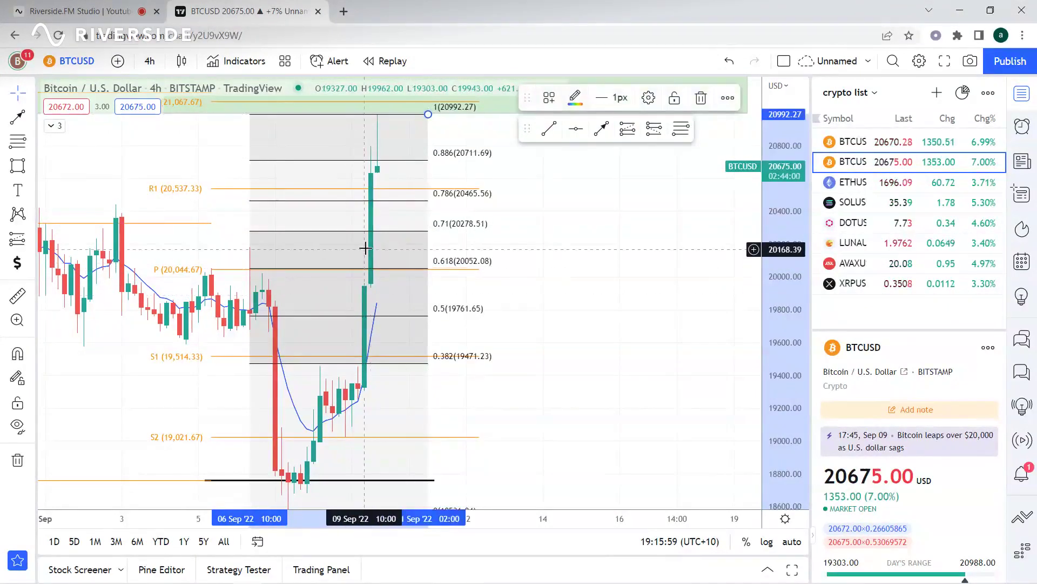
# Step: Draw a green arrow from about 20,098 on 15 Sep to about 20,366 on 10 Sep, and delete it
pyautogui.click(18, 117)
pyautogui.click(595, 261)
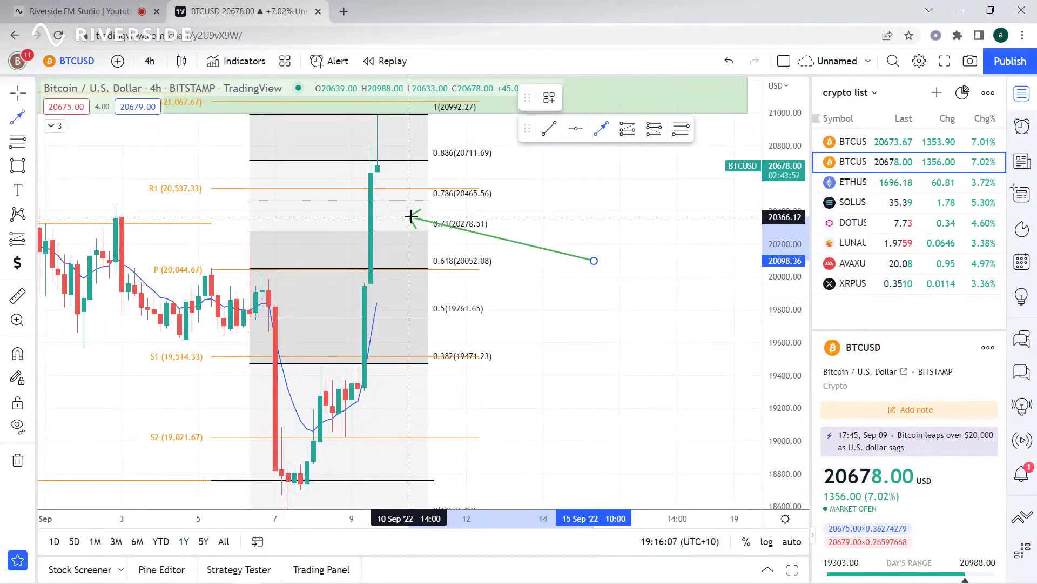
pyautogui.click(411, 216)
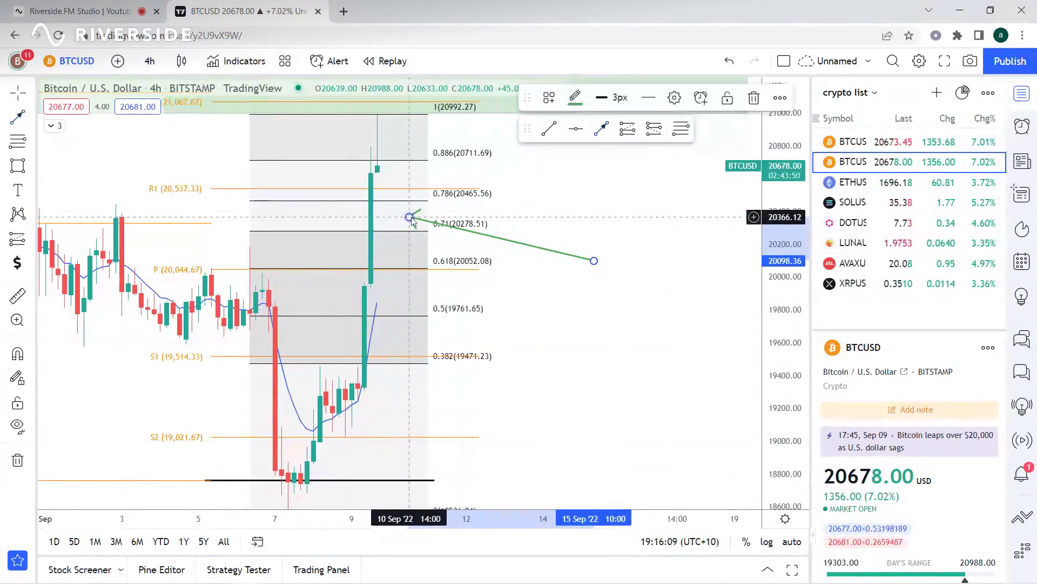
pyautogui.press('Delete')
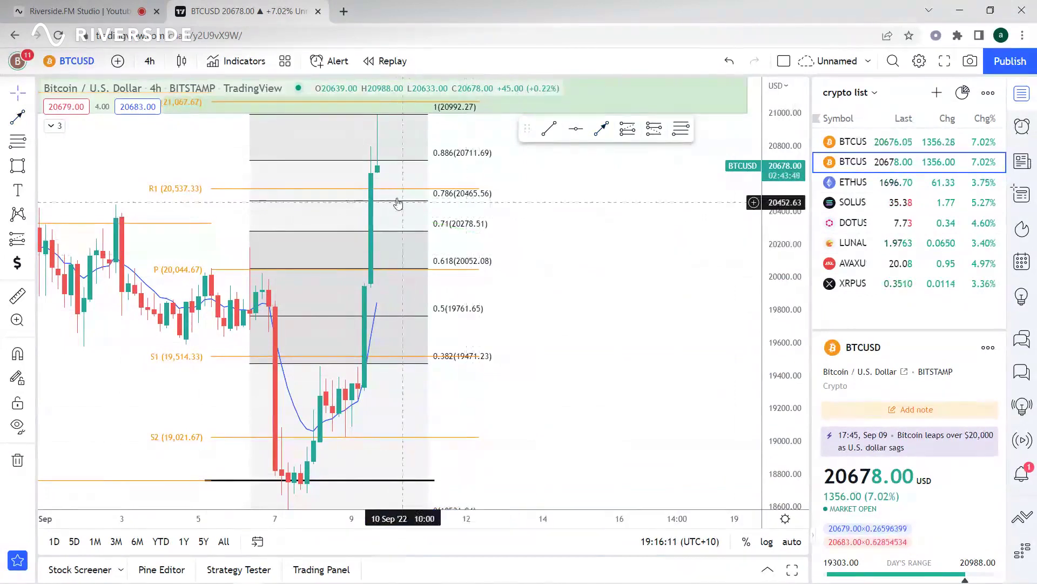
# Step: Draw a green arrow from about 20,518 on 16 Sep to about 20,490 on 12 Sep, near the 0.786 retracement level
pyautogui.click(645, 192)
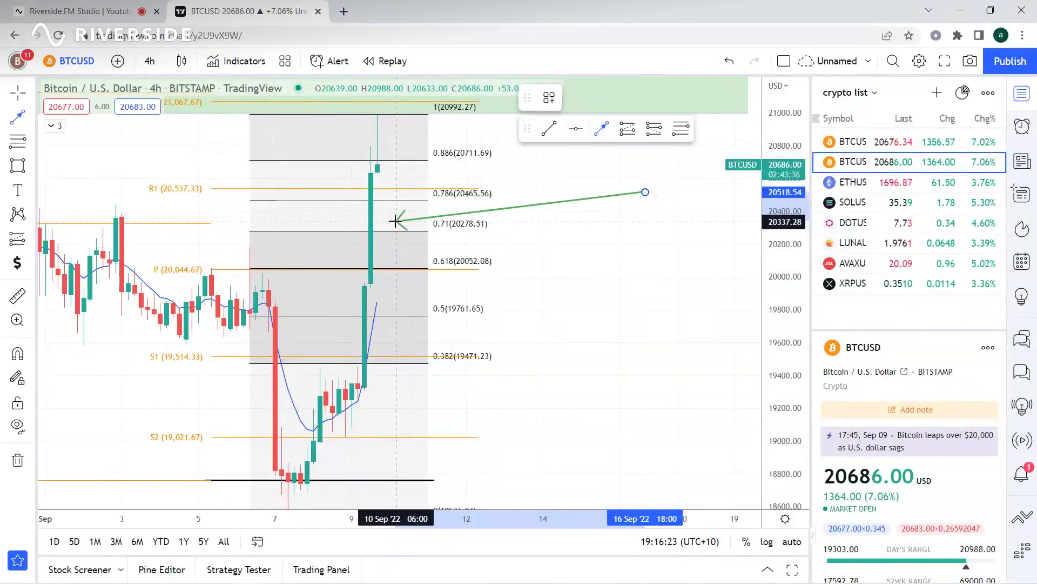
pyautogui.click(492, 174)
pyautogui.moveTo(555, 249); pyautogui.dragTo(553, 522)
pyautogui.click(490, 128)
pyautogui.moveTo(490, 129); pyautogui.dragTo(460, 345)
pyautogui.moveTo(488, 390); pyautogui.dragTo(608, 257)
pyautogui.hotkey('ctrl', 'z')
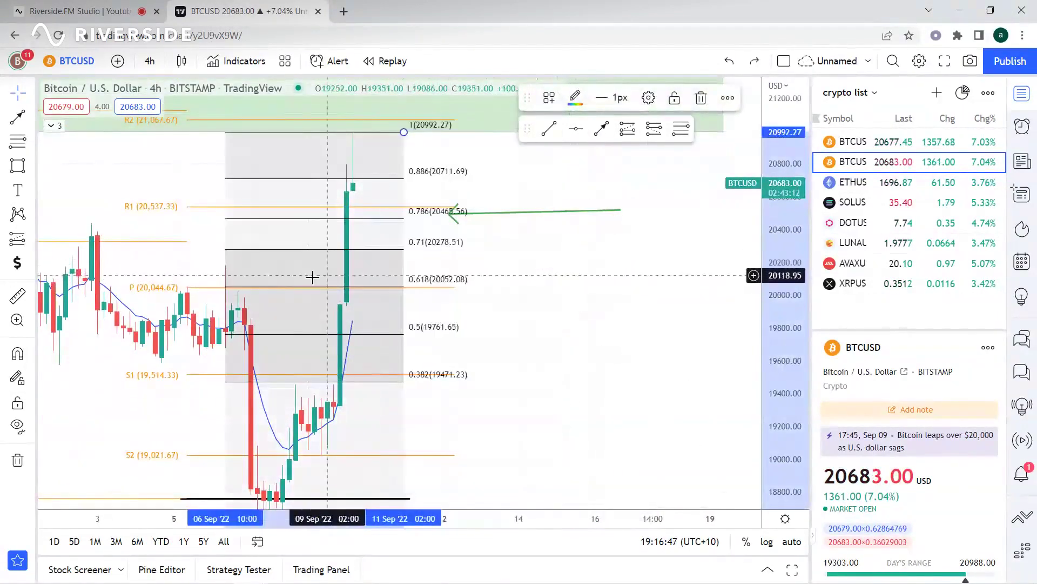
# Step: Move the arrowhead to about 20,090 near the 0.618 level, and on down to about 19,661 on 12 Sep
pyautogui.scroll(-5, 238, 293)
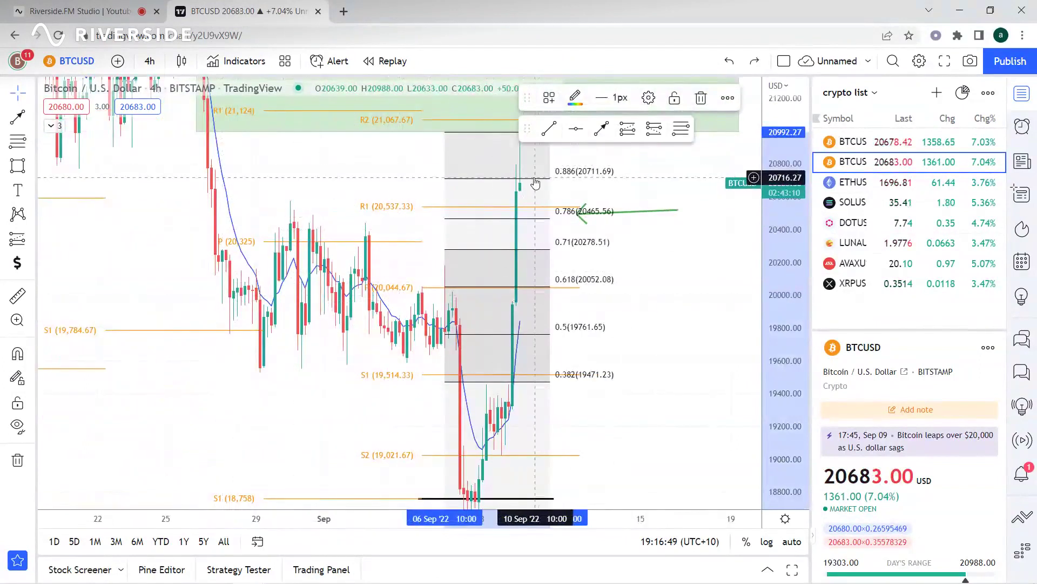
pyautogui.moveTo(627, 191); pyautogui.dragTo(591, 267)
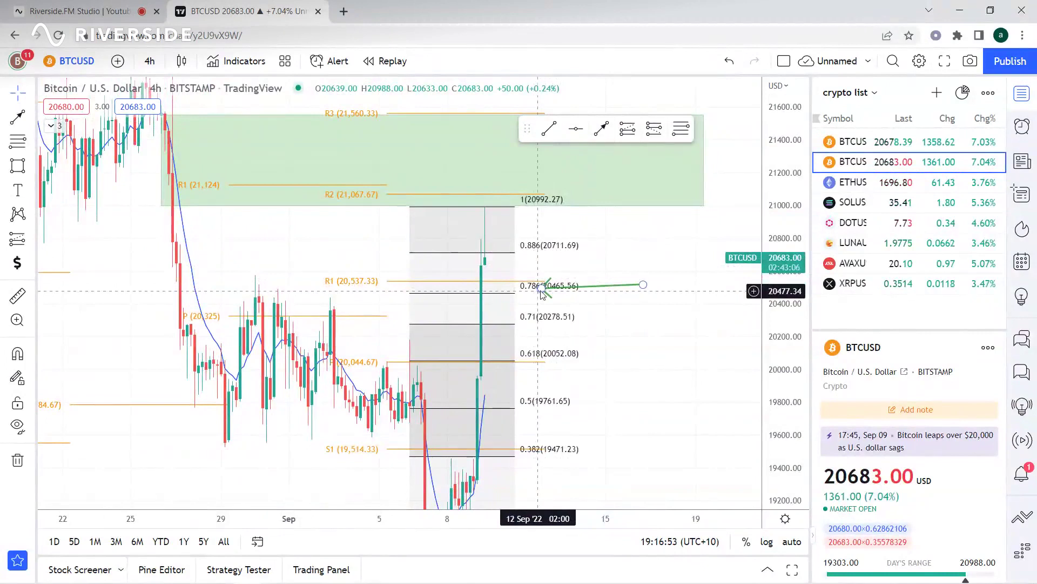
pyautogui.moveTo(542, 290); pyautogui.dragTo(508, 375)
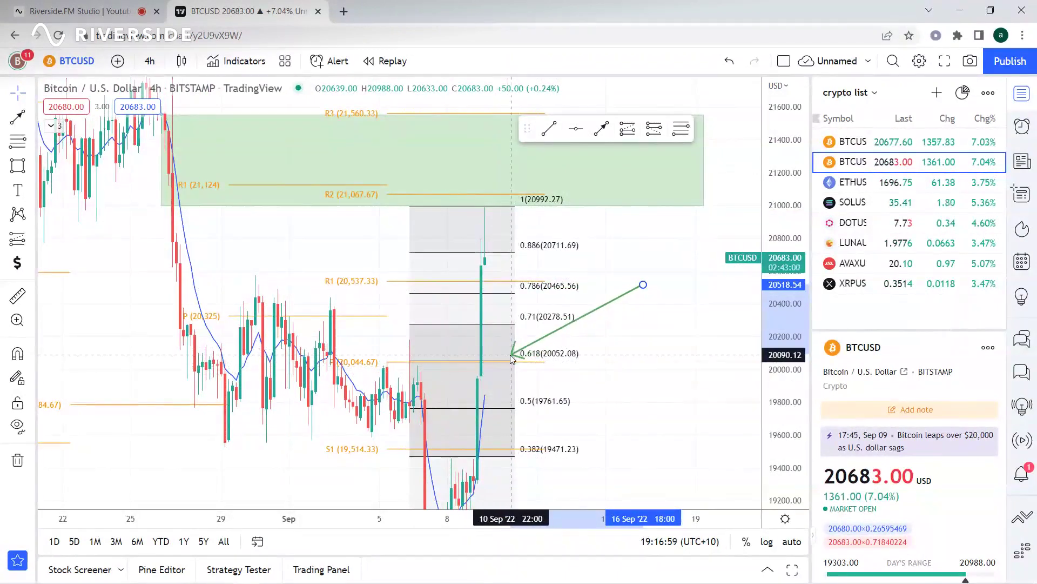
pyautogui.moveTo(503, 383); pyautogui.dragTo(537, 350)
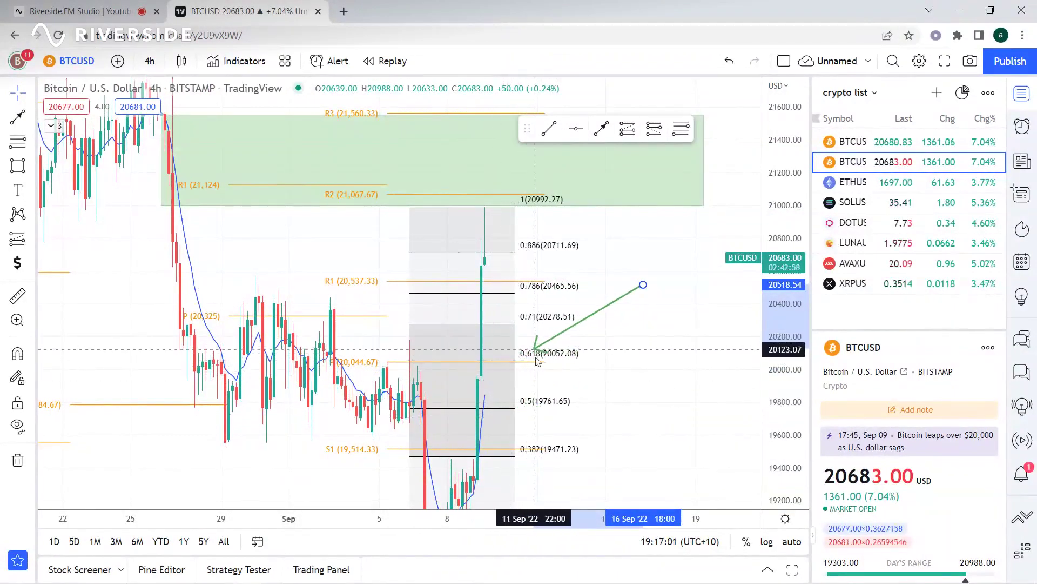
pyautogui.moveTo(539, 388); pyautogui.dragTo(545, 435)
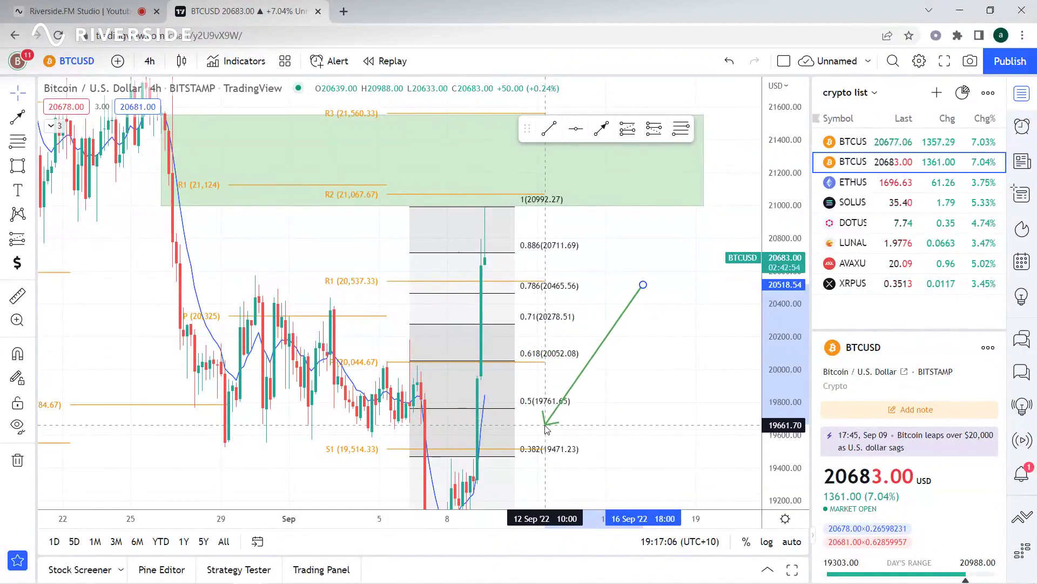
# Step: Move the arrowhead to about 20,123 and about 20,304 on 10 Sep, and out to about 20,320 on 13 Sep
pyautogui.moveTo(546, 428); pyautogui.dragTo(491, 352)
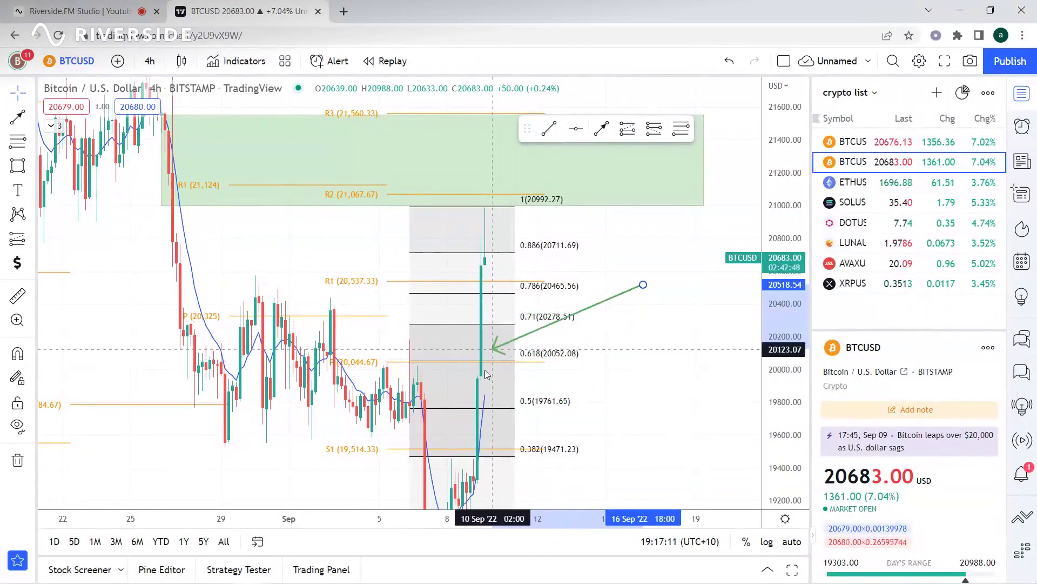
pyautogui.moveTo(502, 338)
pyautogui.mouseDown()
pyautogui.moveTo(489, 300)
pyautogui.moveTo(545, 352)
pyautogui.moveTo(520, 369)
pyautogui.moveTo(508, 323)
pyautogui.mouseUp()
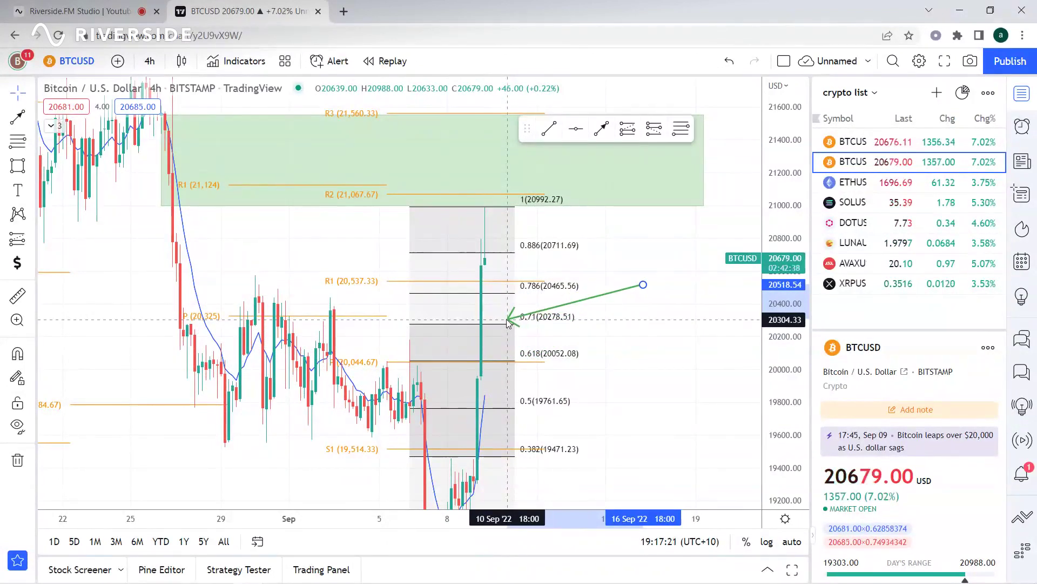
pyautogui.moveTo(525, 314); pyautogui.dragTo(497, 271)
pyautogui.moveTo(500, 311); pyautogui.dragTo(580, 317)
pyautogui.moveTo(632, 411); pyautogui.dragTo(616, 265)
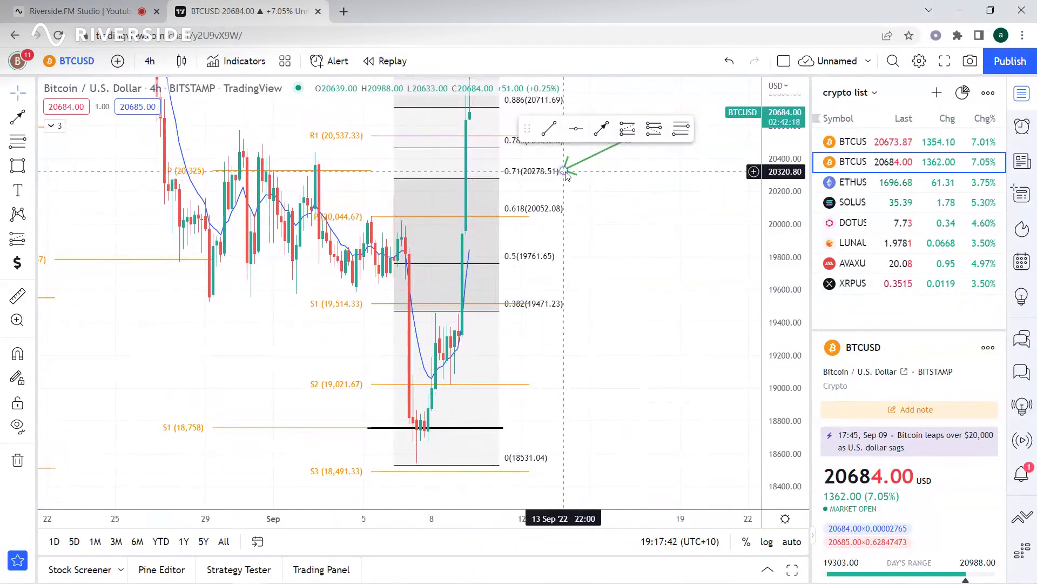
# Step: Move the arrowhead up to the candle's high on 9 Sep at about 21,021, on the green zone's lower edge
pyautogui.moveTo(566, 174)
pyautogui.mouseDown()
pyautogui.moveTo(427, 465)
pyautogui.moveTo(438, 411)
pyautogui.moveTo(395, 461)
pyautogui.moveTo(451, 379)
pyautogui.moveTo(537, 429)
pyautogui.moveTo(470, 398)
pyautogui.moveTo(425, 427)
pyautogui.moveTo(456, 338)
pyautogui.moveTo(454, 385)
pyautogui.moveTo(471, 130)
pyautogui.moveTo(500, 105)
pyautogui.mouseUp()
pyautogui.moveTo(581, 280); pyautogui.dragTo(610, 438)
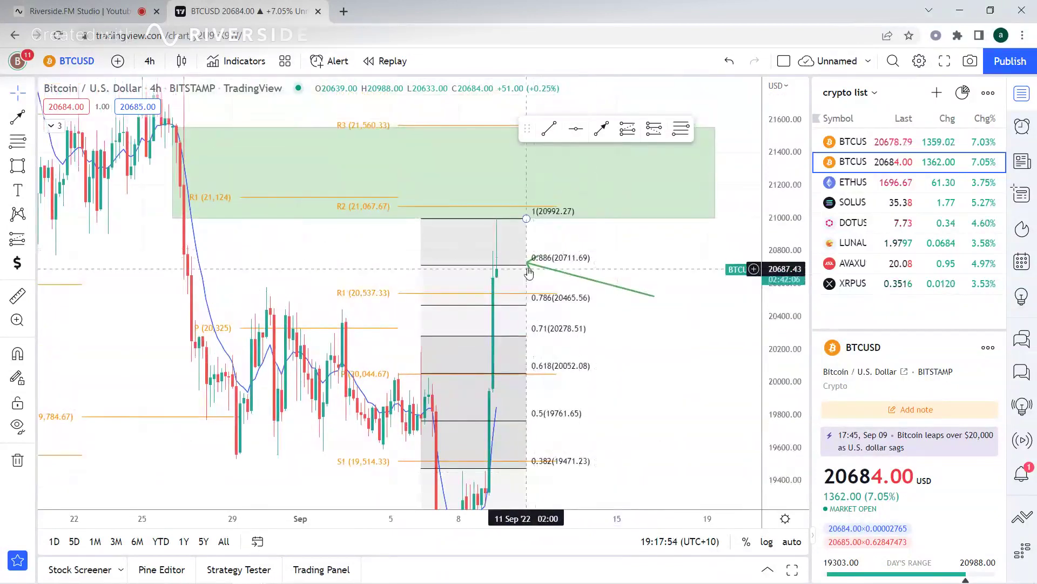
pyautogui.moveTo(504, 226)
pyautogui.mouseDown()
pyautogui.moveTo(492, 217)
pyautogui.moveTo(501, 215)
pyautogui.mouseUp()
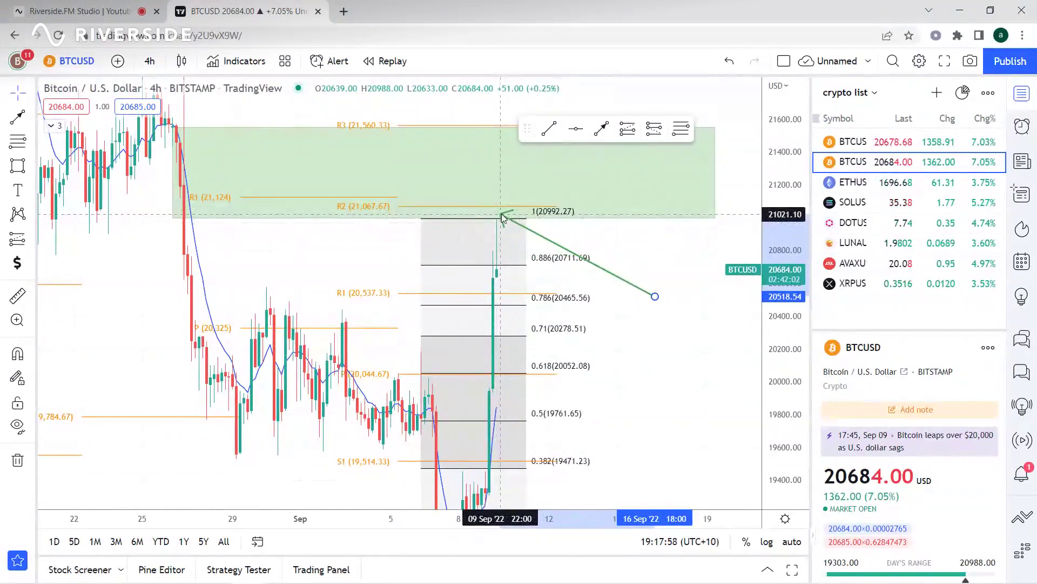
pyautogui.moveTo(502, 215); pyautogui.dragTo(501, 215)
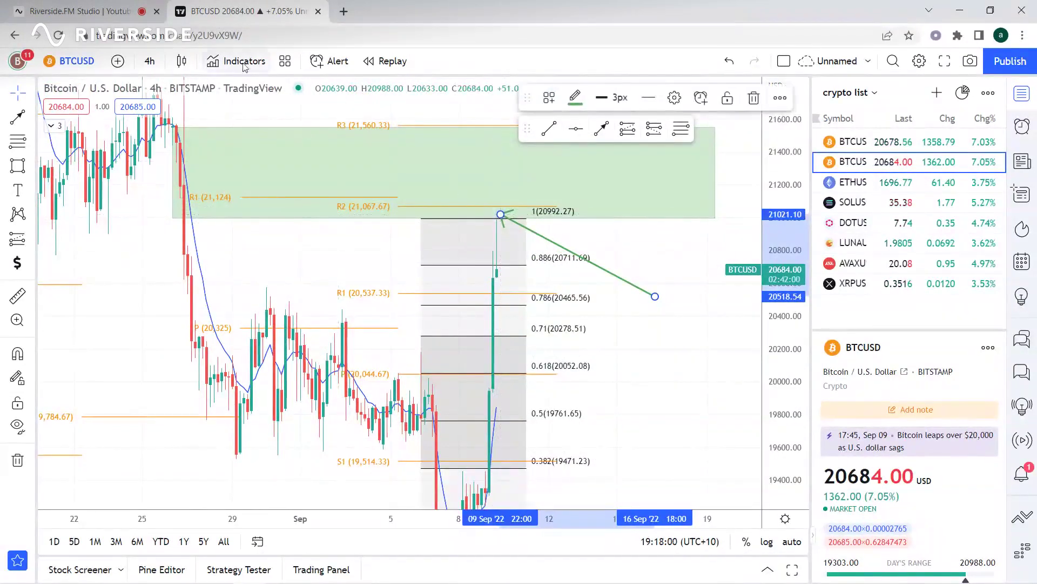
# Step: Switch the chart to the 1 hour interval, and move the arrowhead to about 20,522 on 9 Sep
pyautogui.click(155, 64)
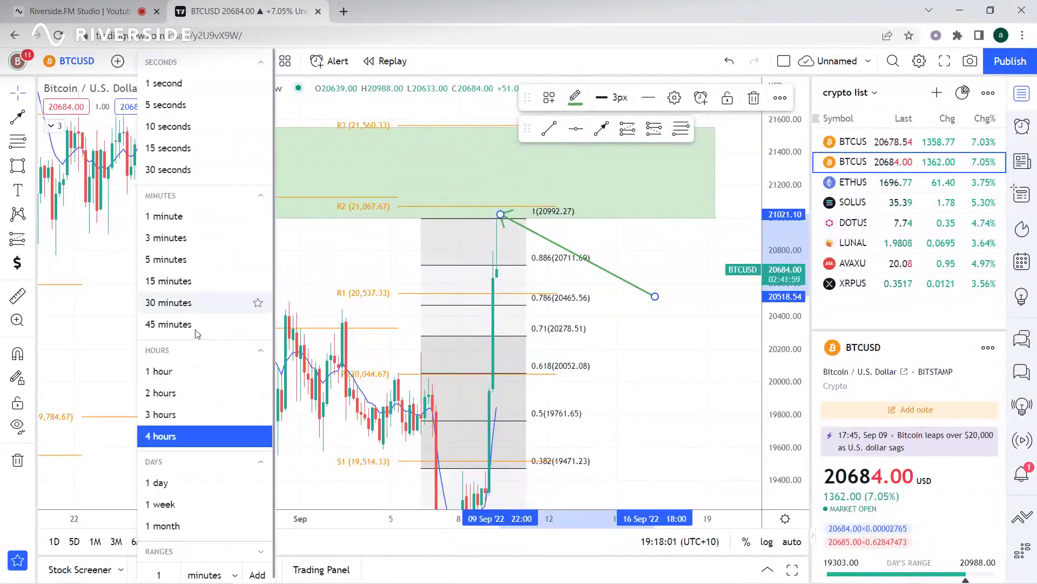
pyautogui.click(212, 374)
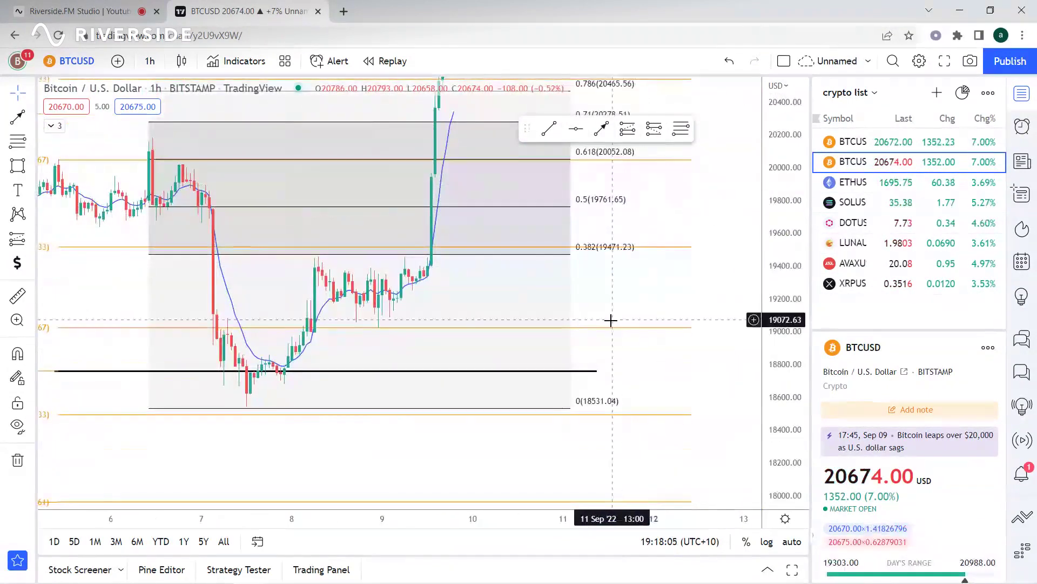
pyautogui.moveTo(611, 320); pyautogui.dragTo(654, 509)
pyautogui.moveTo(507, 190); pyautogui.dragTo(493, 230)
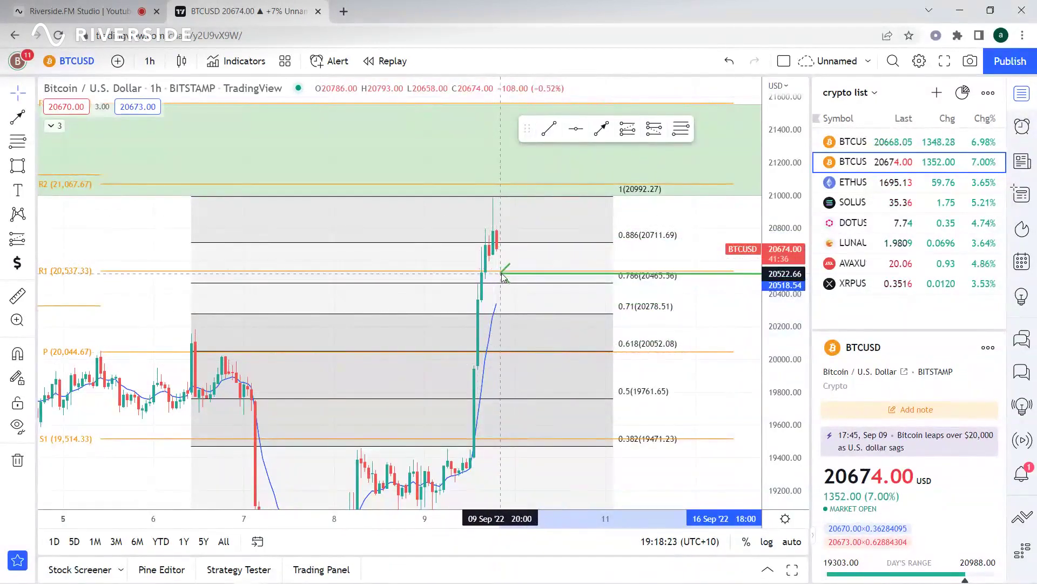
# Step: Move the arrowhead to about 20,728 on 9 Sep and about 20,605 on 10 Sep, and remove the arrow
pyautogui.click(395, 414)
pyautogui.moveTo(396, 426); pyautogui.dragTo(509, 263)
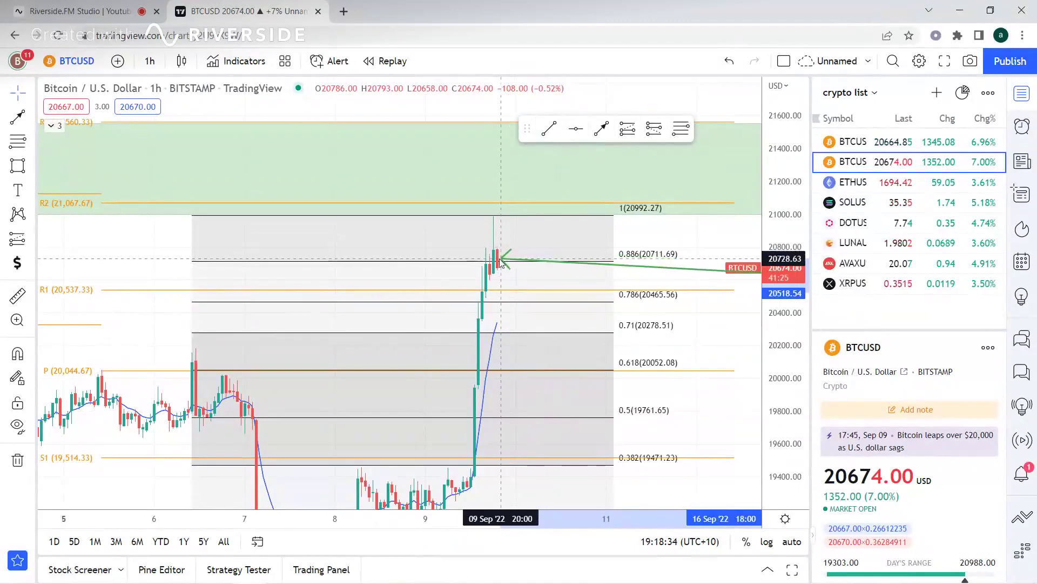
pyautogui.moveTo(501, 318); pyautogui.dragTo(527, 276)
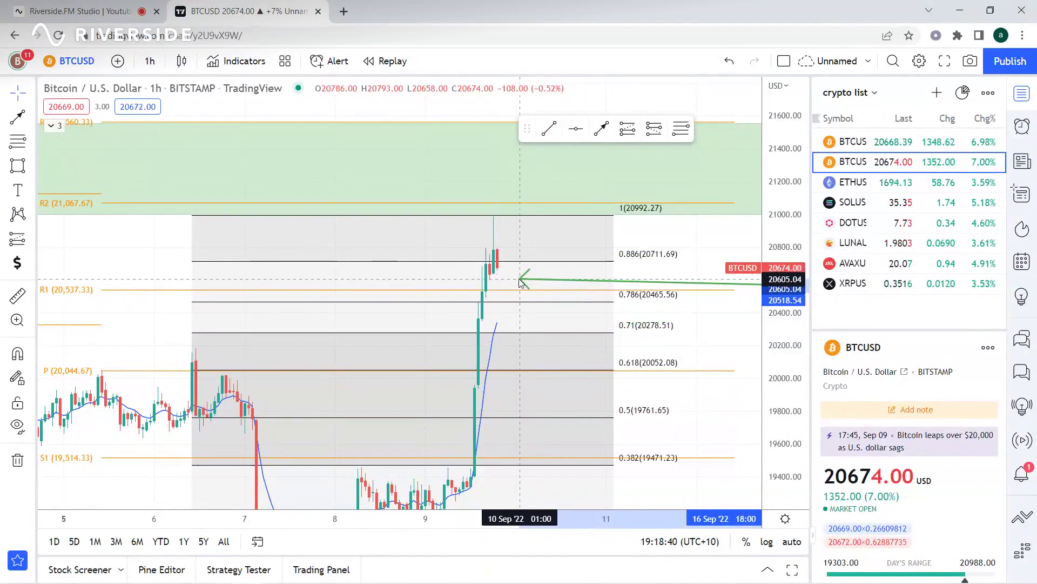
pyautogui.moveTo(519, 281)
pyautogui.mouseDown()
pyautogui.moveTo(508, 344)
pyautogui.moveTo(518, 371)
pyautogui.moveTo(514, 237)
pyautogui.moveTo(508, 268)
pyautogui.moveTo(517, 213)
pyautogui.moveTo(519, 265)
pyautogui.moveTo(519, 222)
pyautogui.moveTo(529, 216)
pyautogui.moveTo(507, 277)
pyautogui.moveTo(507, 369)
pyautogui.moveTo(523, 380)
pyautogui.moveTo(512, 358)
pyautogui.moveTo(540, 322)
pyautogui.mouseUp()
pyautogui.hotkey('ctrl', 'z')
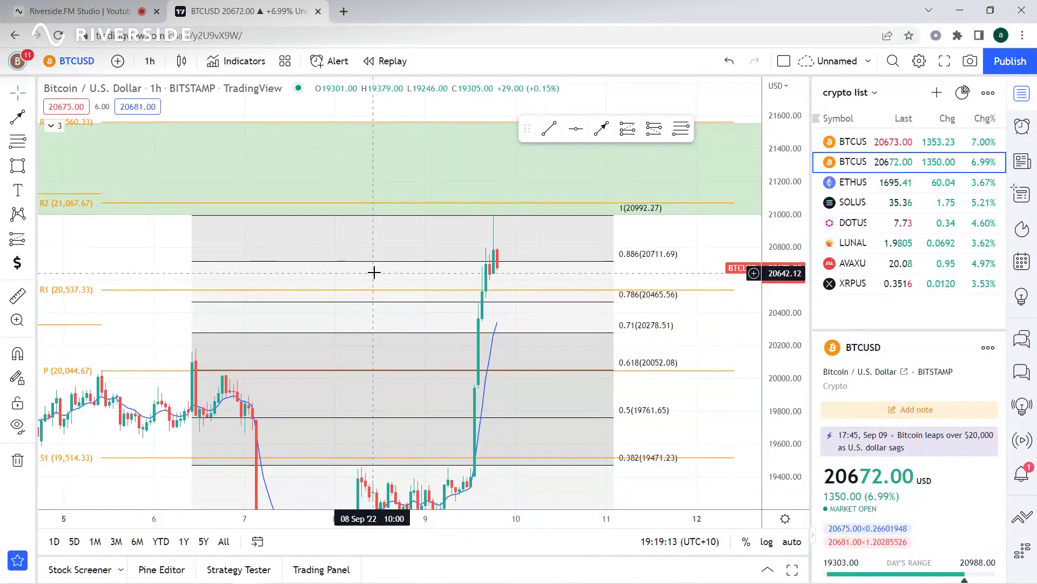
# Step: Place a long position on the 9 Sep breakout candle with entry at about 19,937 and stop at about 19,665
pyautogui.scroll(-5, 379, 283)
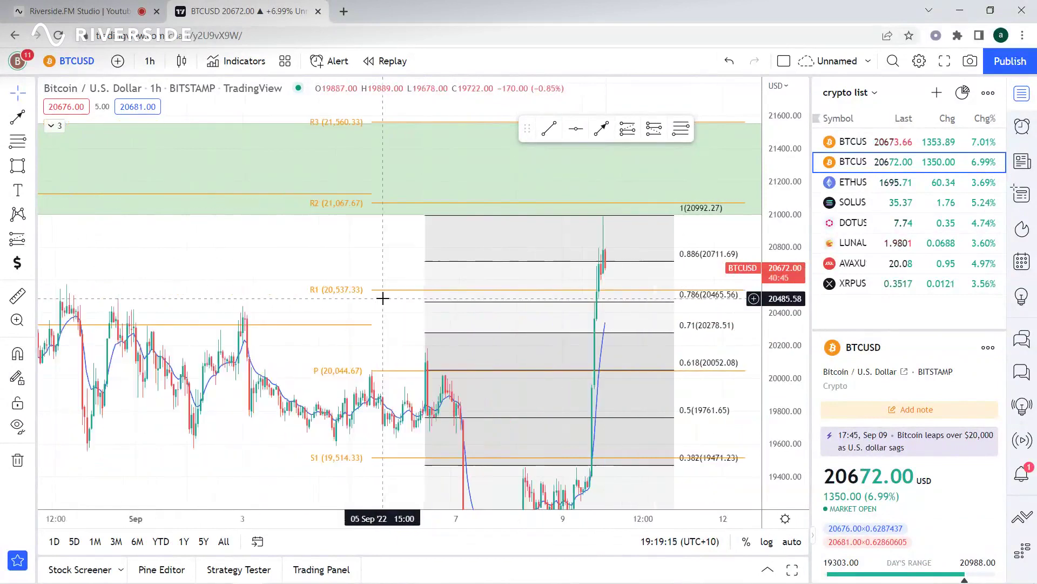
pyautogui.scroll(2, 379, 303)
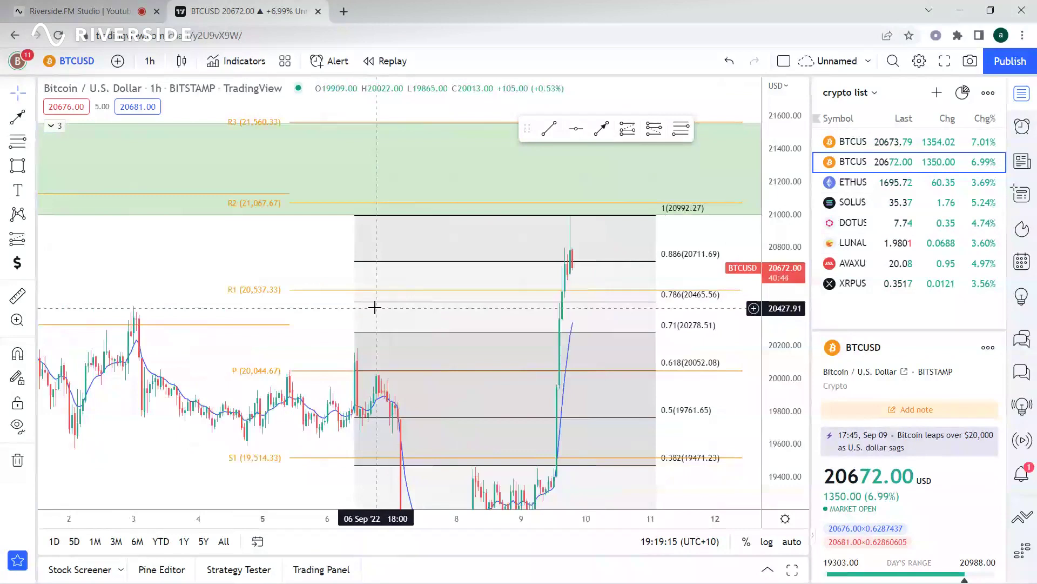
pyautogui.scroll(3, 278, 352)
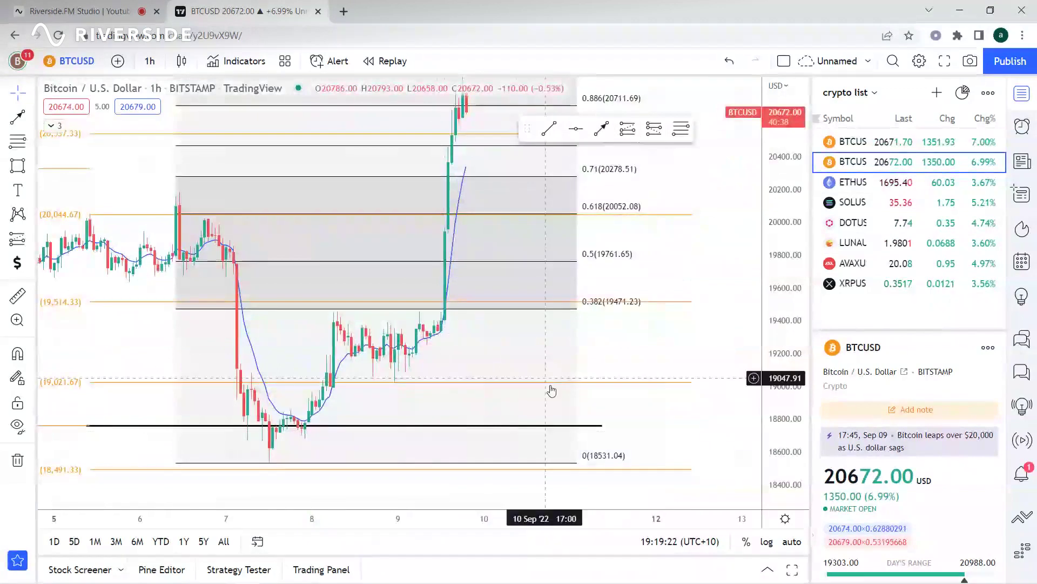
pyautogui.moveTo(551, 390); pyautogui.dragTo(561, 506)
pyautogui.moveTo(771, 448); pyautogui.dragTo(771, 332)
pyautogui.moveTo(101, 431); pyautogui.dragTo(87, 288)
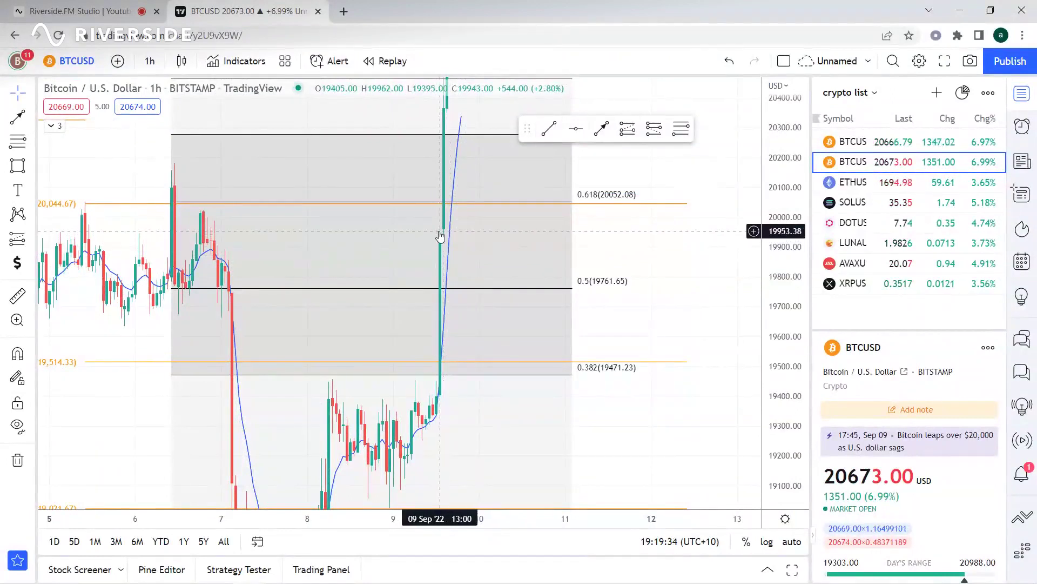
pyautogui.moveTo(439, 232); pyautogui.dragTo(358, 215)
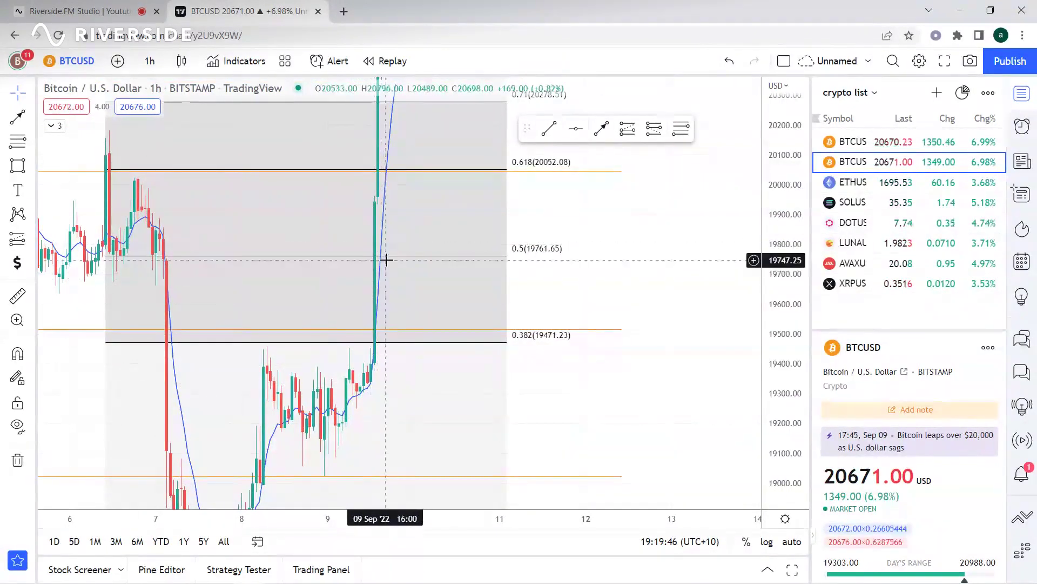
pyautogui.click(33, 239)
pyautogui.click(79, 242)
pyautogui.click(375, 203)
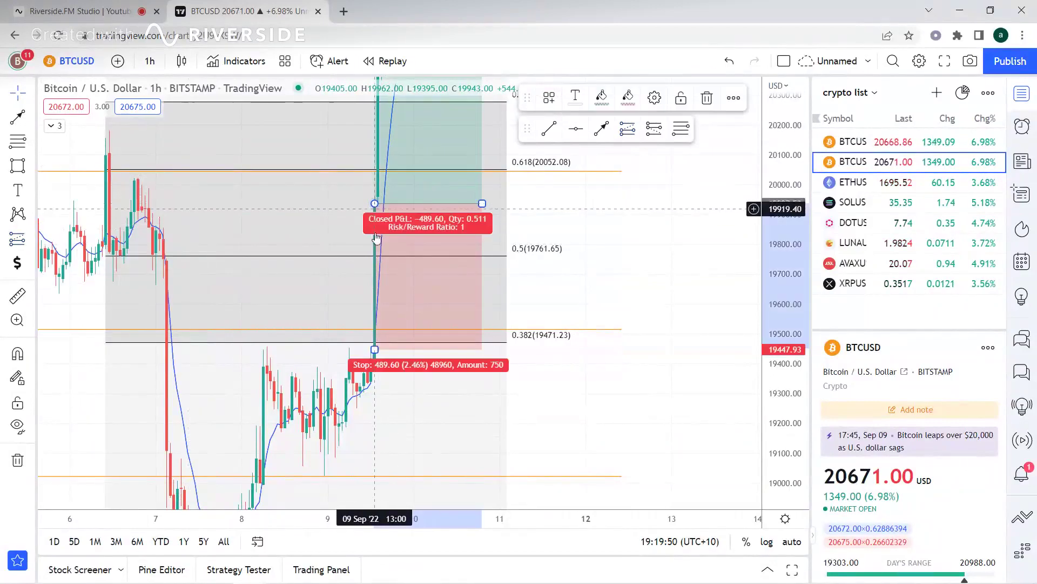
pyautogui.moveTo(375, 349); pyautogui.dragTo(377, 284)
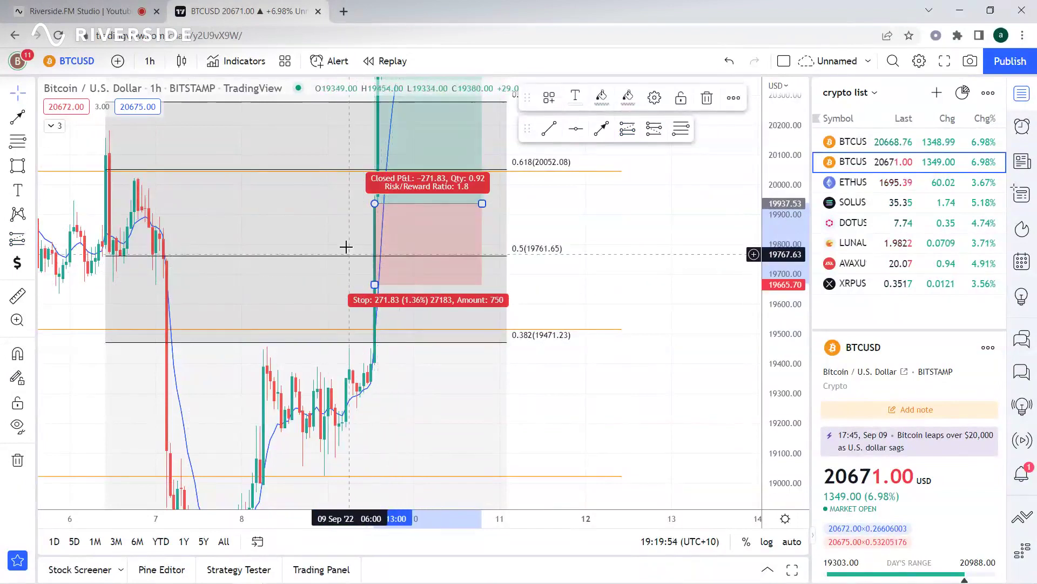
# Step: Examine the long position from its stop up to its target area, and delete it
pyautogui.moveTo(345, 245); pyautogui.dragTo(312, 506)
pyautogui.moveTo(333, 319); pyautogui.dragTo(342, 206)
pyautogui.moveTo(502, 371); pyautogui.dragTo(535, 227)
pyautogui.press('Delete')
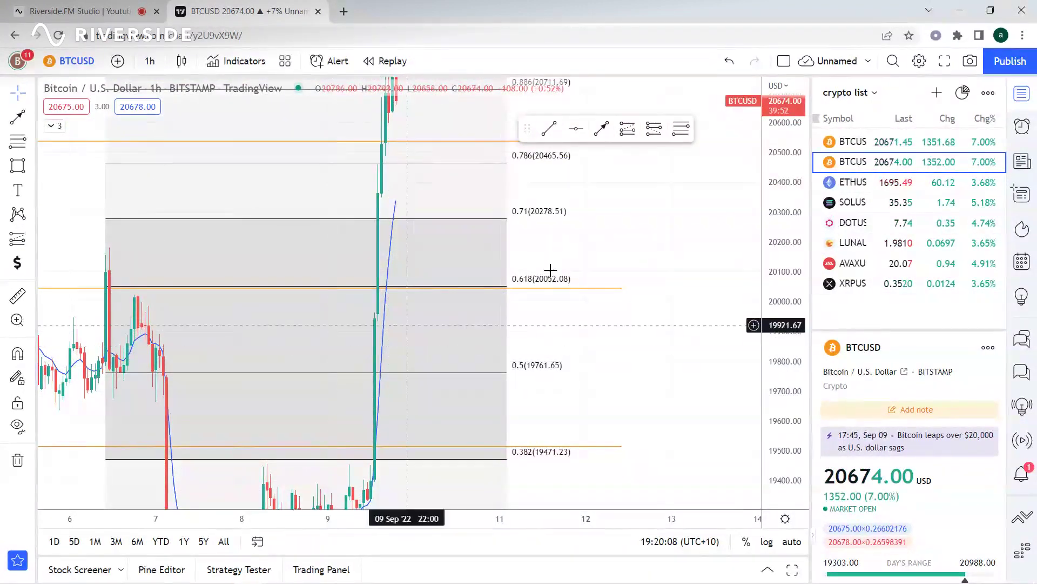
# Step: Compress the price scale to fit the whole rally, and delete the Fib Retracement
pyautogui.moveTo(775, 199); pyautogui.dragTo(721, 427)
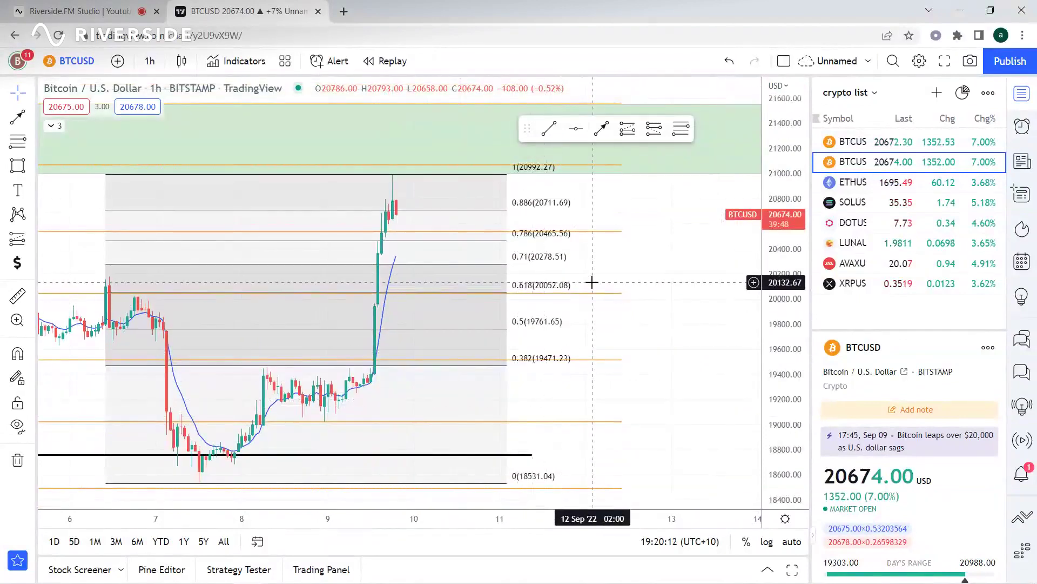
pyautogui.click(504, 268)
pyautogui.press('Delete')
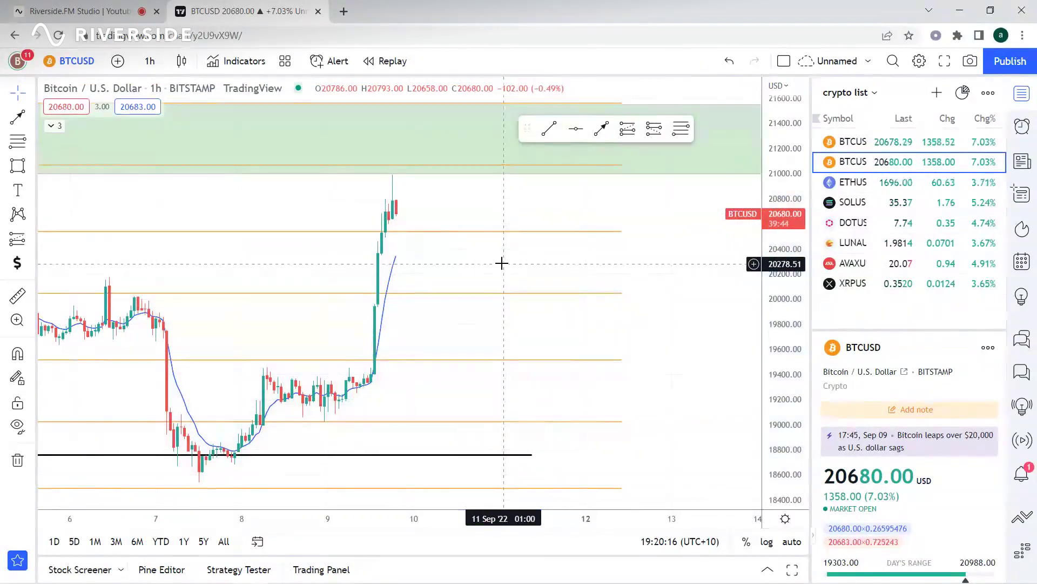